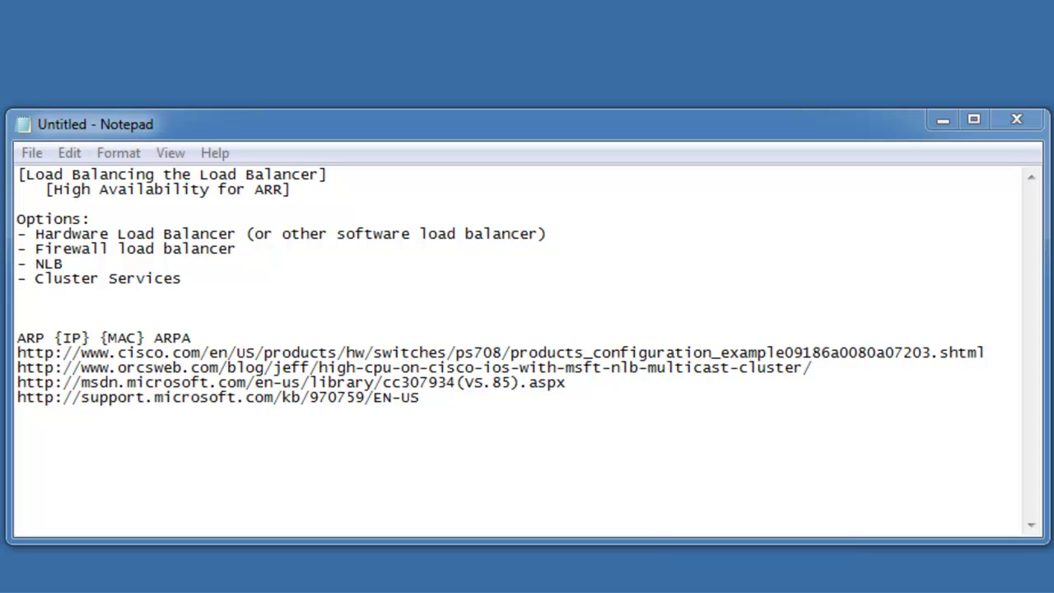
# Review the reference links and place the cursor on a new line below the MSDN and support URLs.
pyautogui.click(1006, 356)
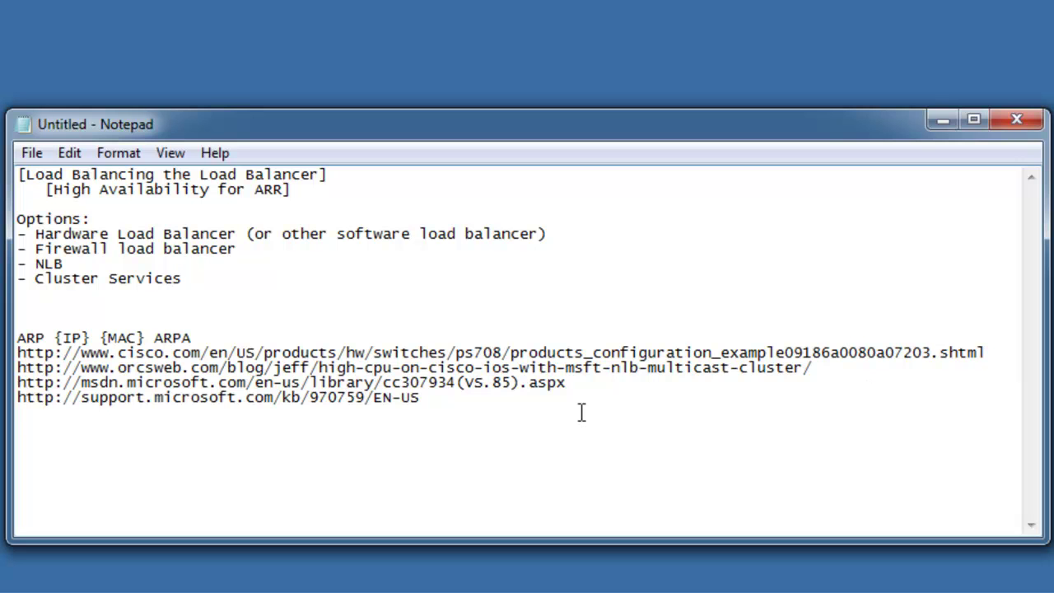
pyautogui.moveTo(420, 397); pyautogui.dragTo(17, 382)
pyautogui.click(247, 412)
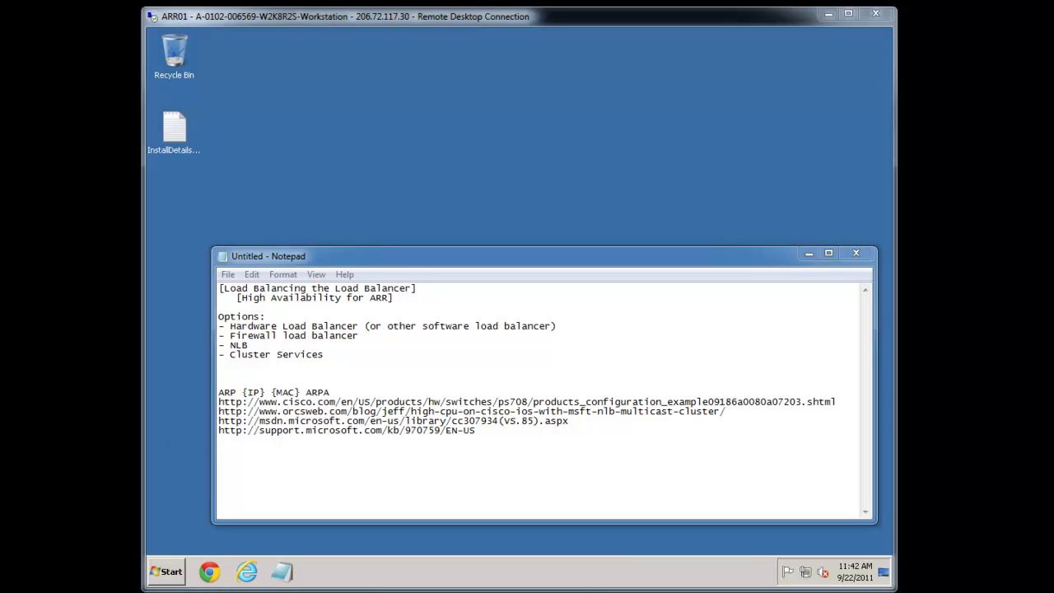
# Launch Server Manager on ARR01 by searching 'server' from the Start menu.
pyautogui.hotkey('alt', 'Tab')
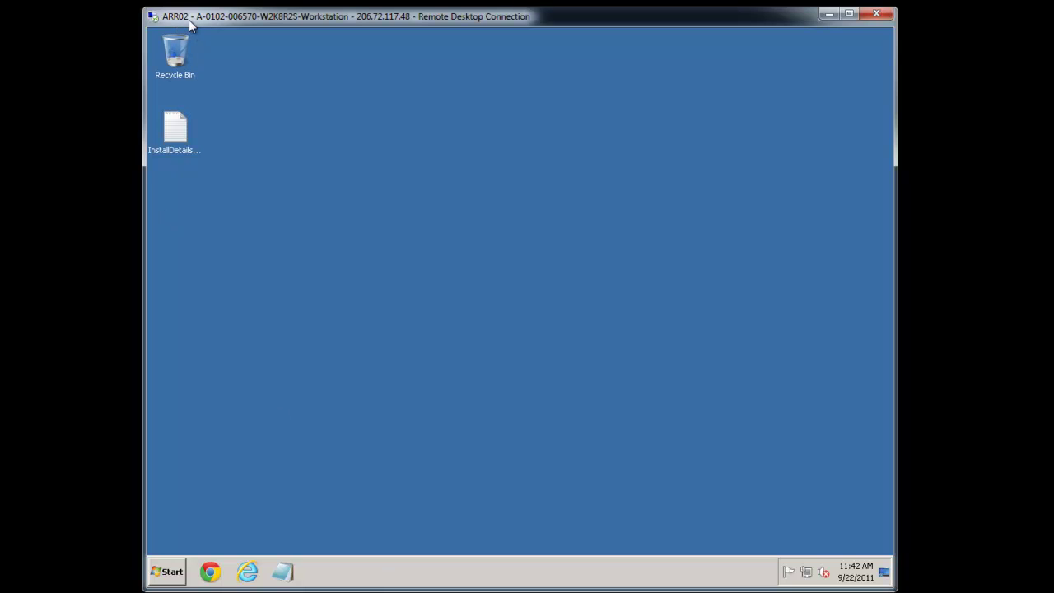
pyautogui.hotkey('alt', 'Tab')
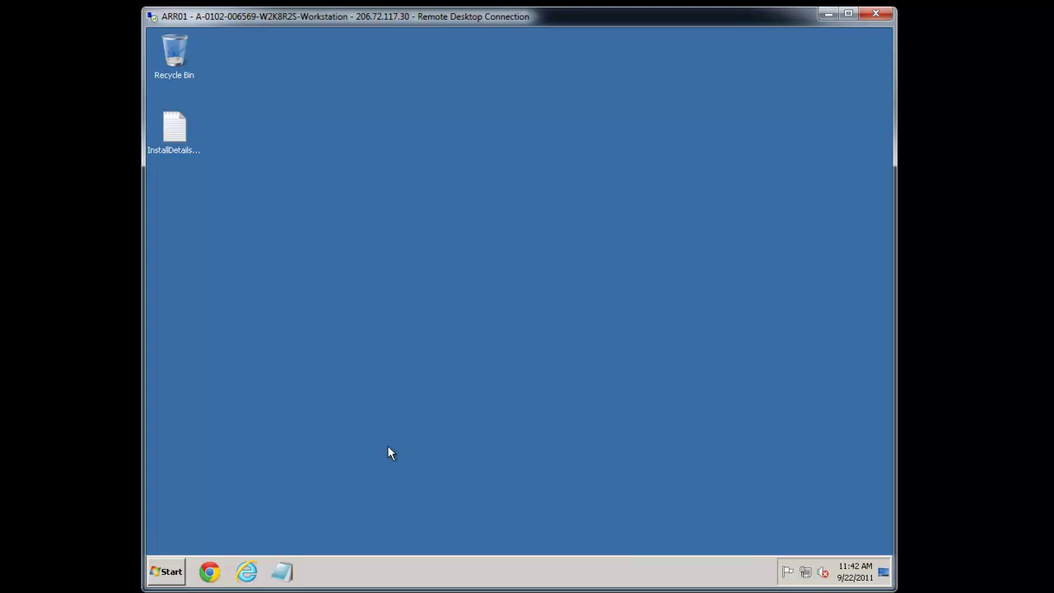
pyautogui.click(169, 573)
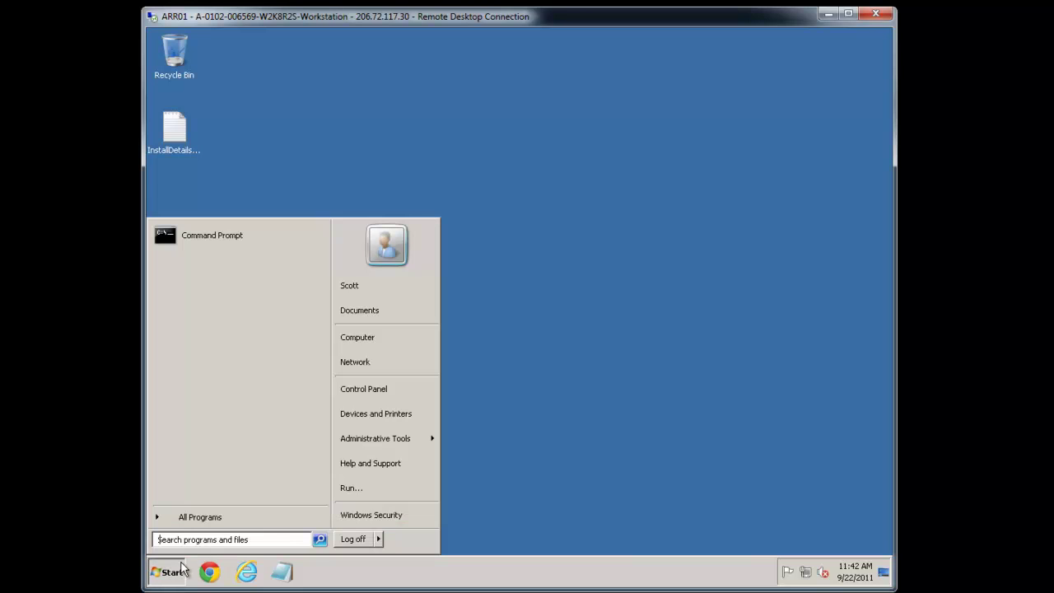
pyautogui.write('server')
pyautogui.click(214, 245)
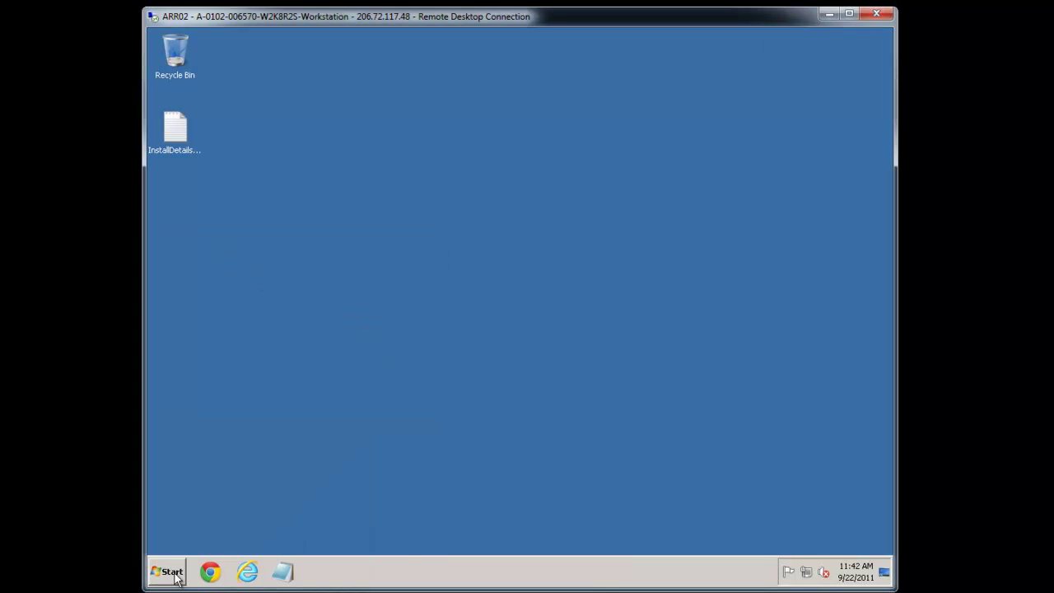
# Launch Server Manager on ARR02 by searching 'server' as well.
pyautogui.click(175, 575)
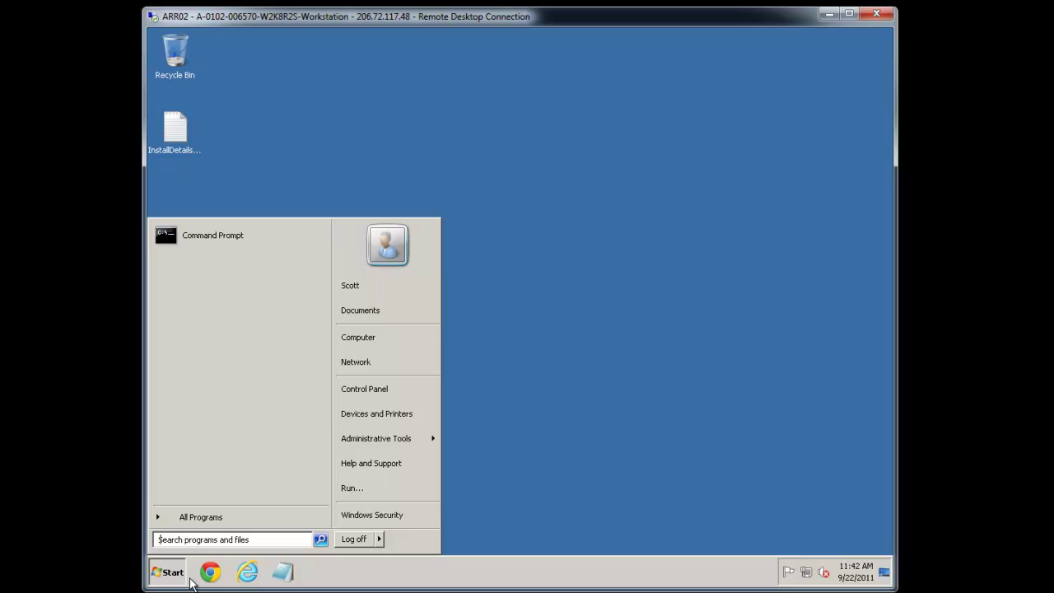
pyautogui.write('server')
pyautogui.click(218, 245)
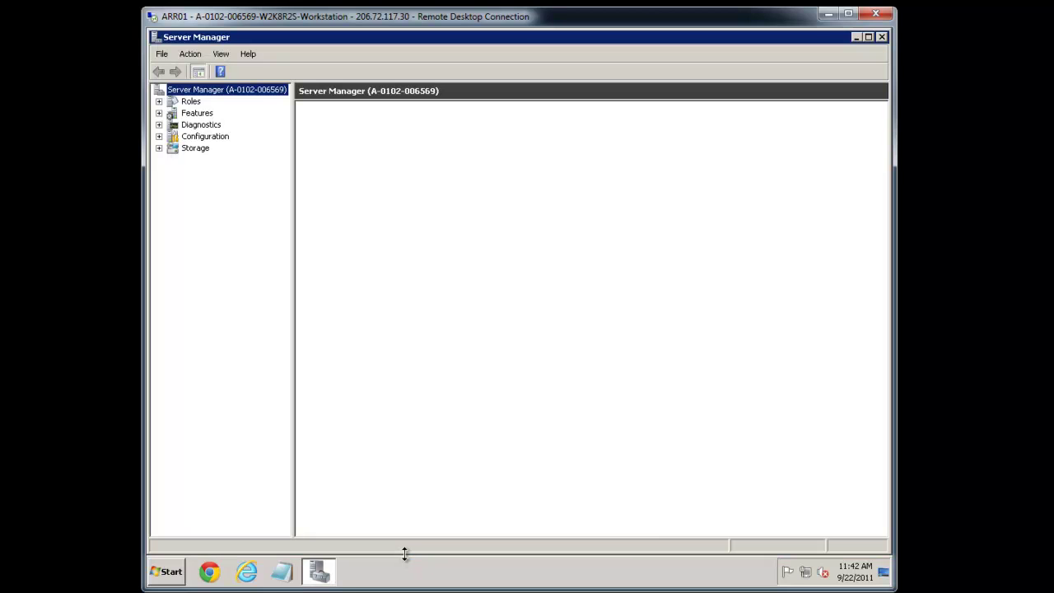
# Install the Network Load Balancing feature on ARR01 with the Add Features wizard.
pyautogui.click(194, 114)
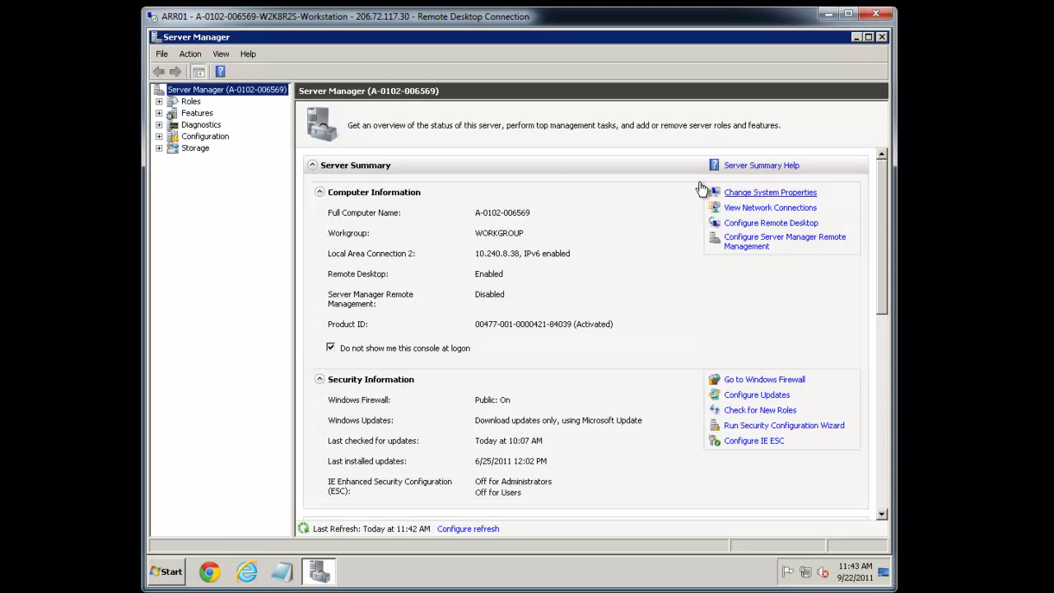
pyautogui.click(200, 114)
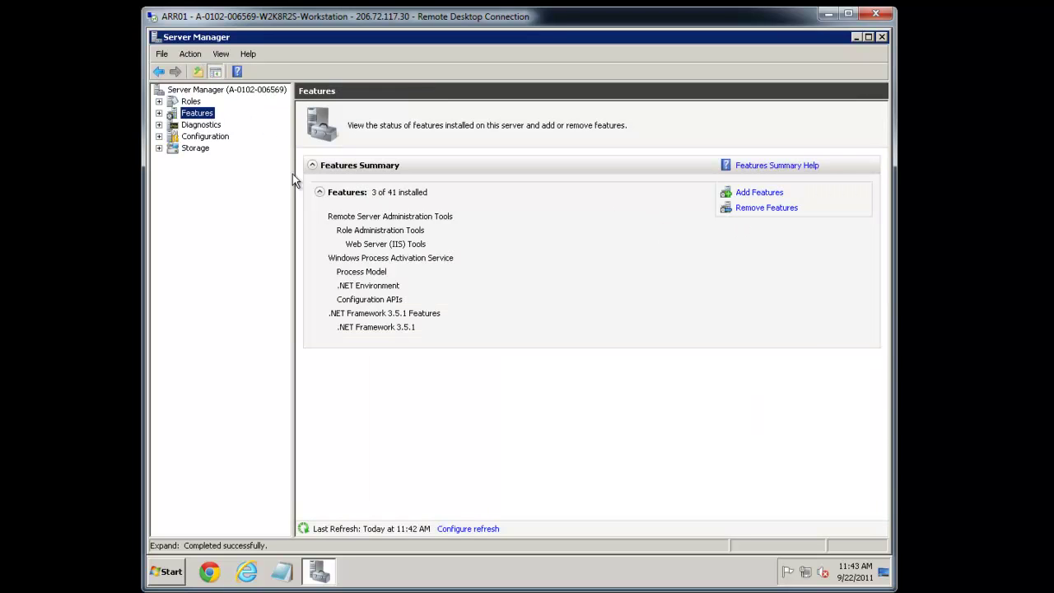
pyautogui.click(756, 195)
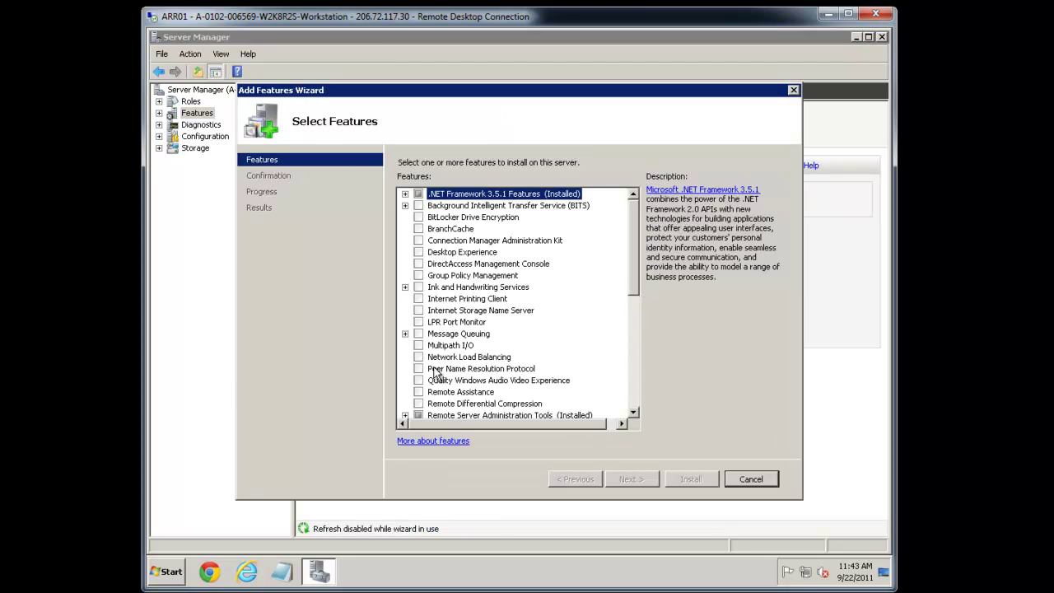
pyautogui.click(417, 357)
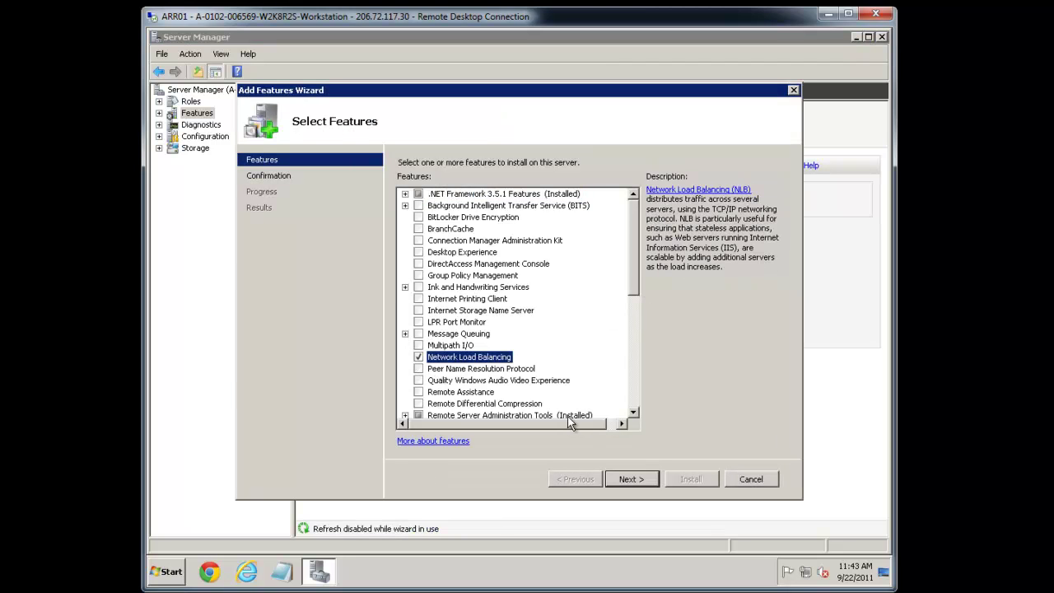
pyautogui.click(627, 478)
pyautogui.click(690, 480)
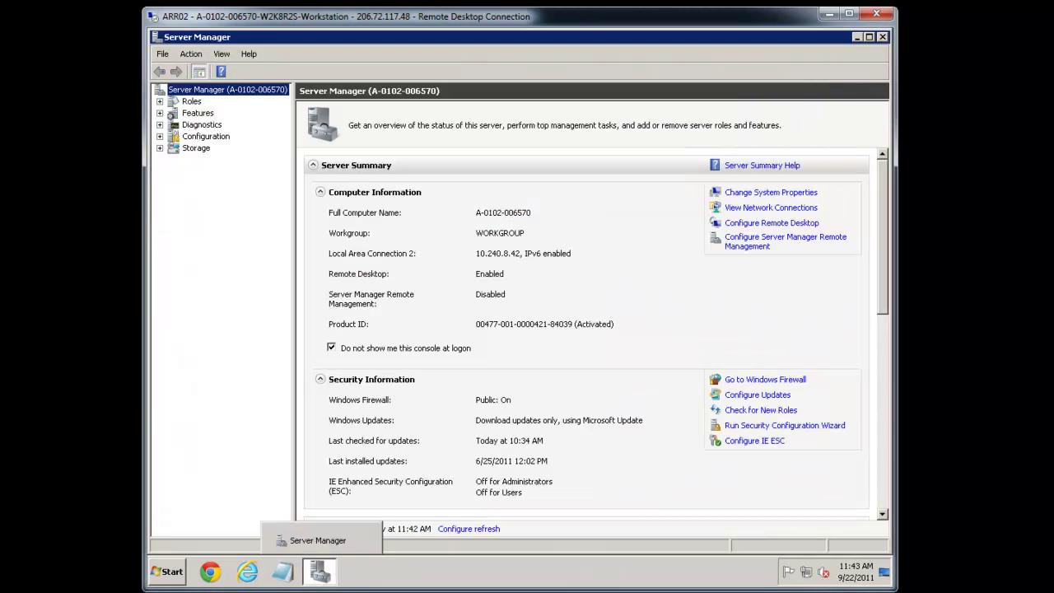
# Install the Network Load Balancing feature on ARR02 and close the results.
pyautogui.click(198, 113)
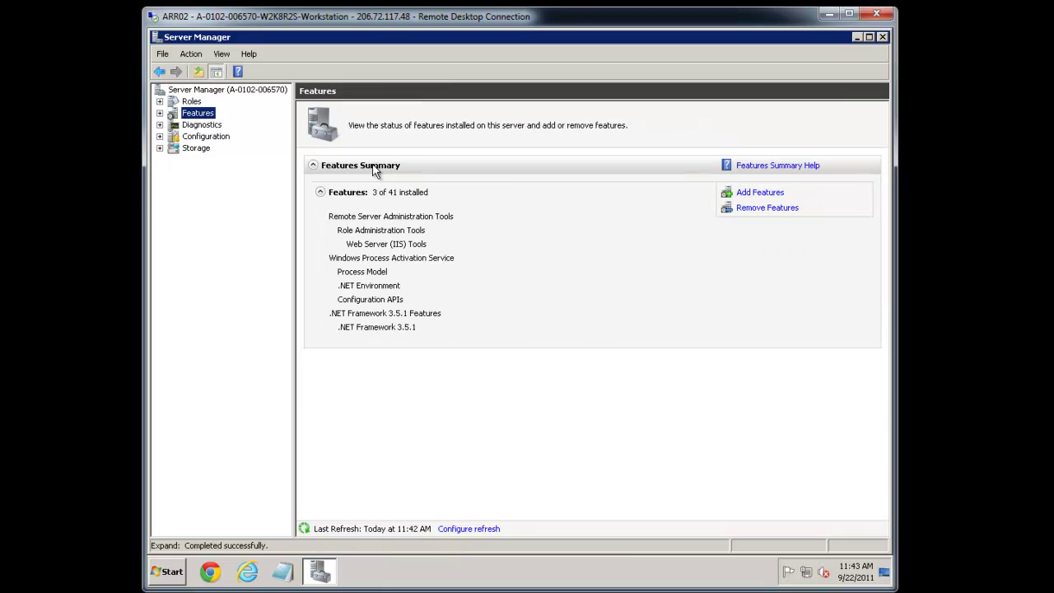
pyautogui.click(757, 193)
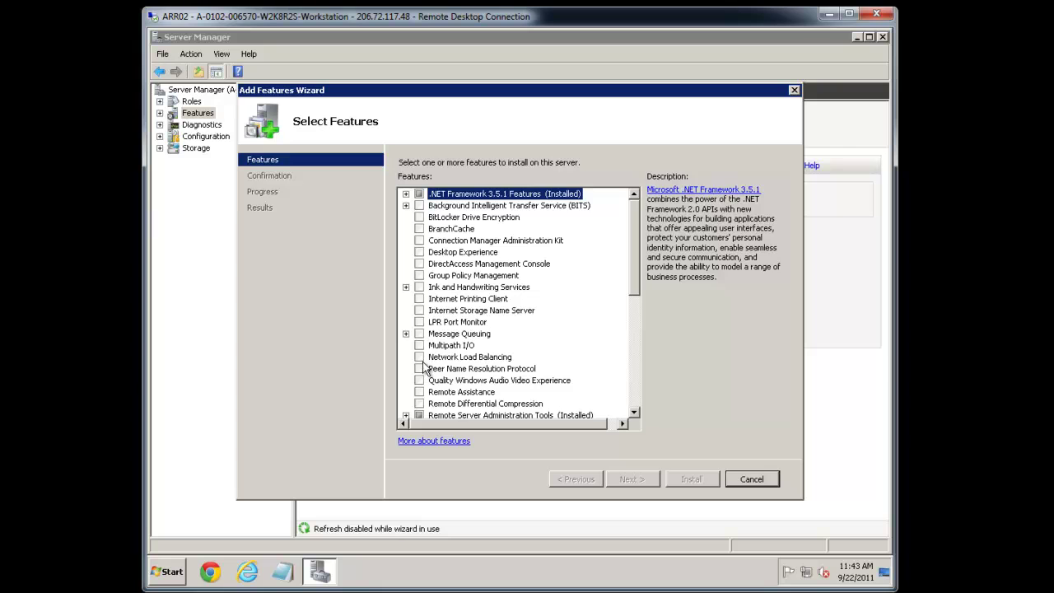
pyautogui.click(419, 357)
pyautogui.click(633, 480)
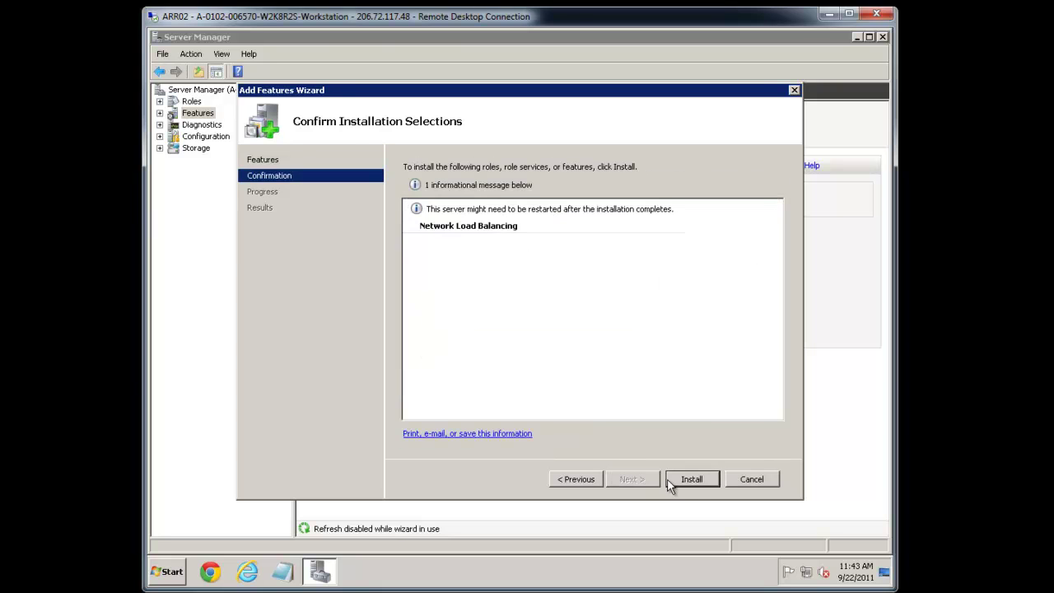
pyautogui.click(690, 480)
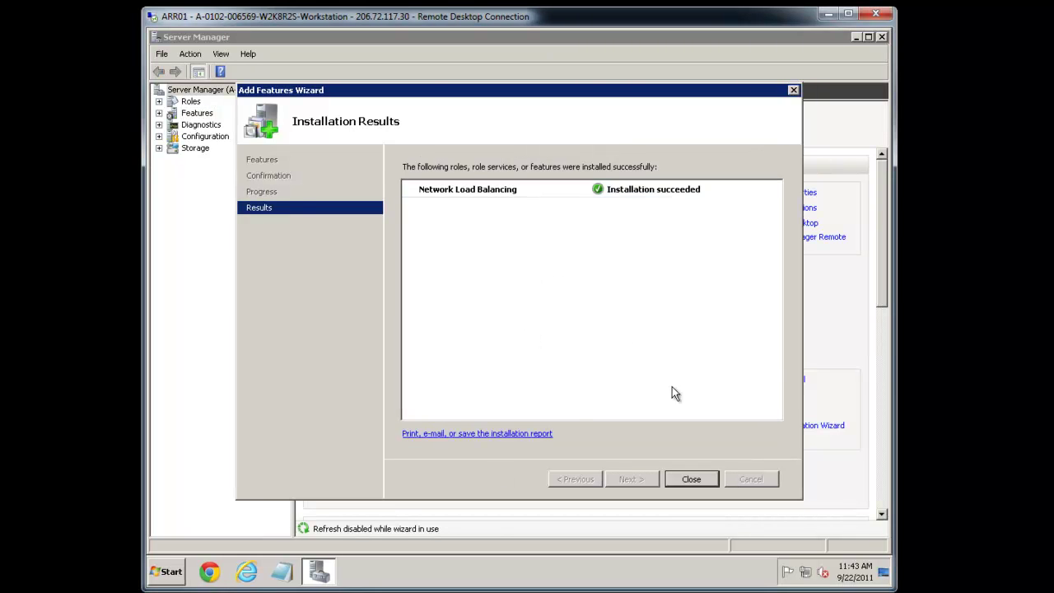
pyautogui.click(692, 479)
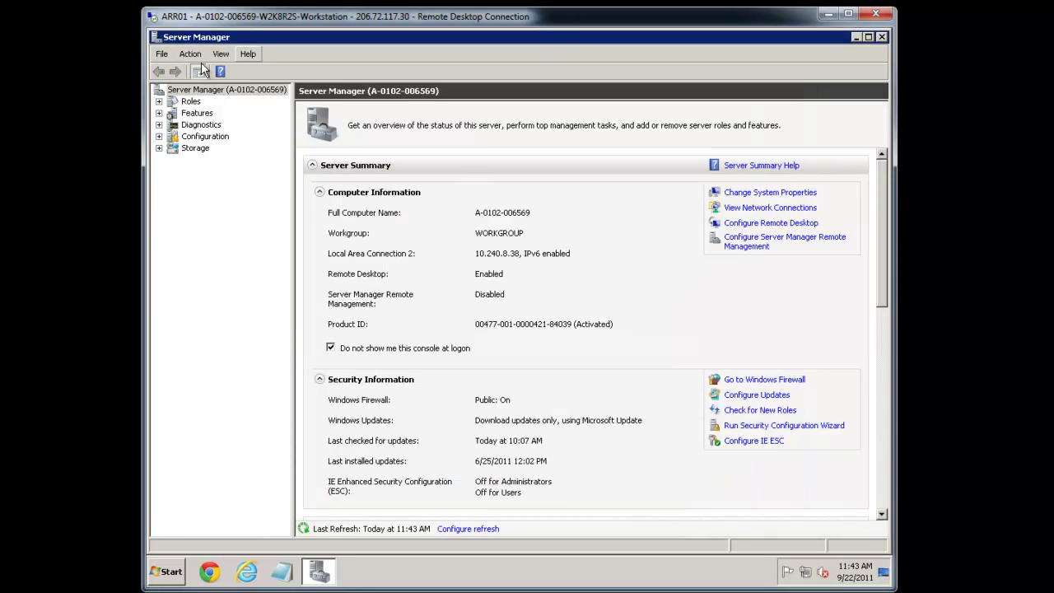
# Launch Network Load Balancing Manager from Administrative Tools.
pyautogui.click(171, 572)
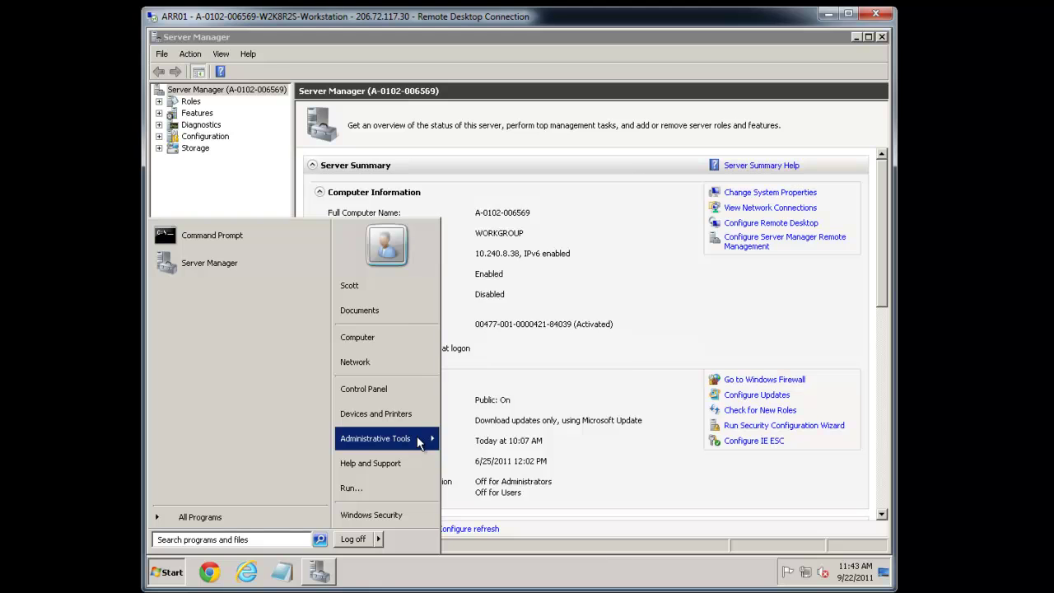
pyautogui.moveTo(420, 440)
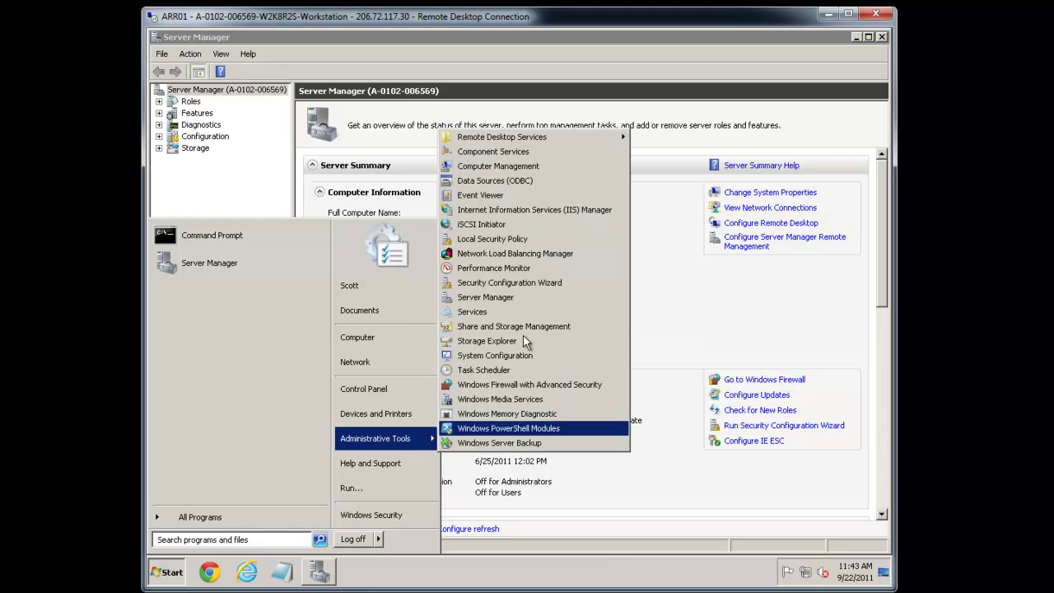
pyautogui.click(513, 254)
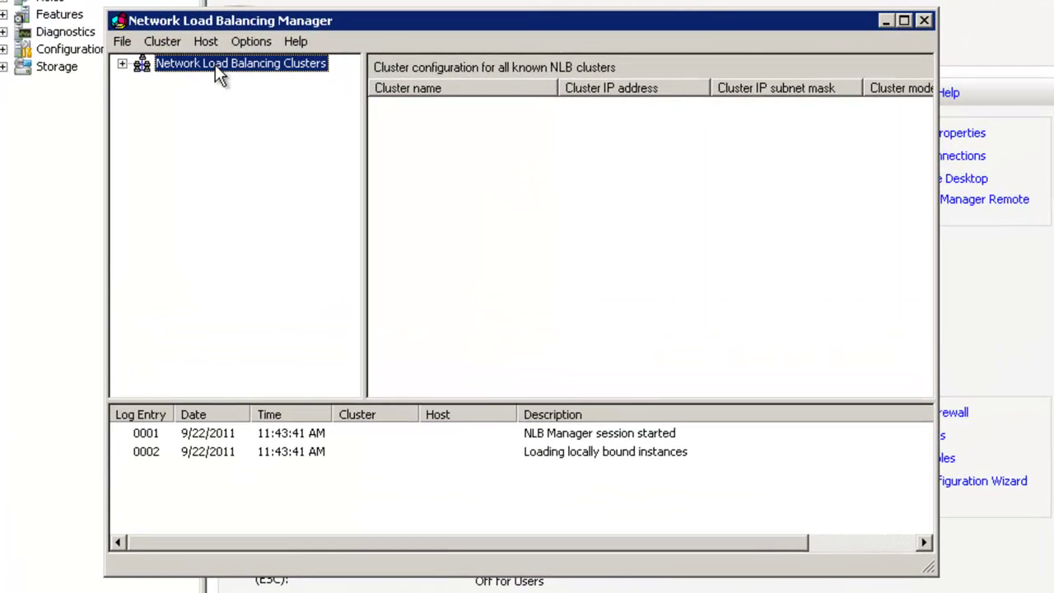
# Start a new cluster connected to localhost and continue to Host Parameters.
pyautogui.rightClick(215, 64)
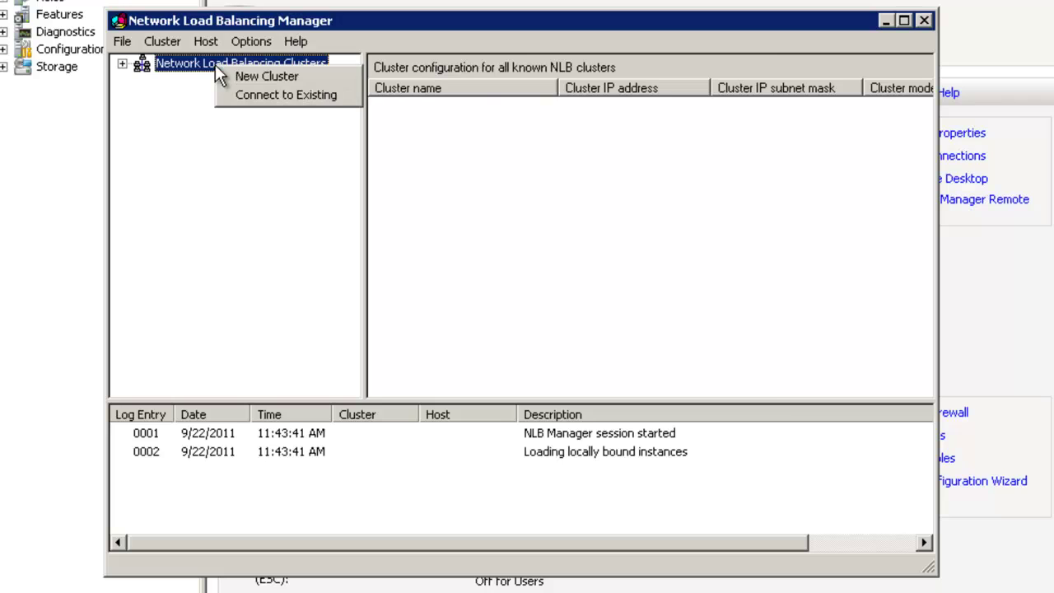
pyautogui.click(264, 76)
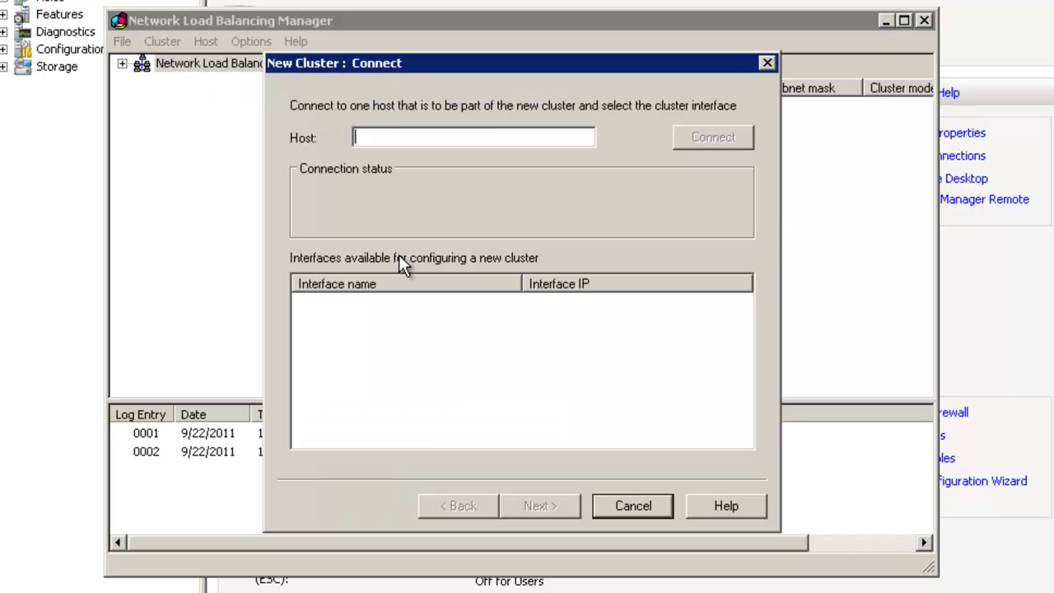
pyautogui.write('localhost')
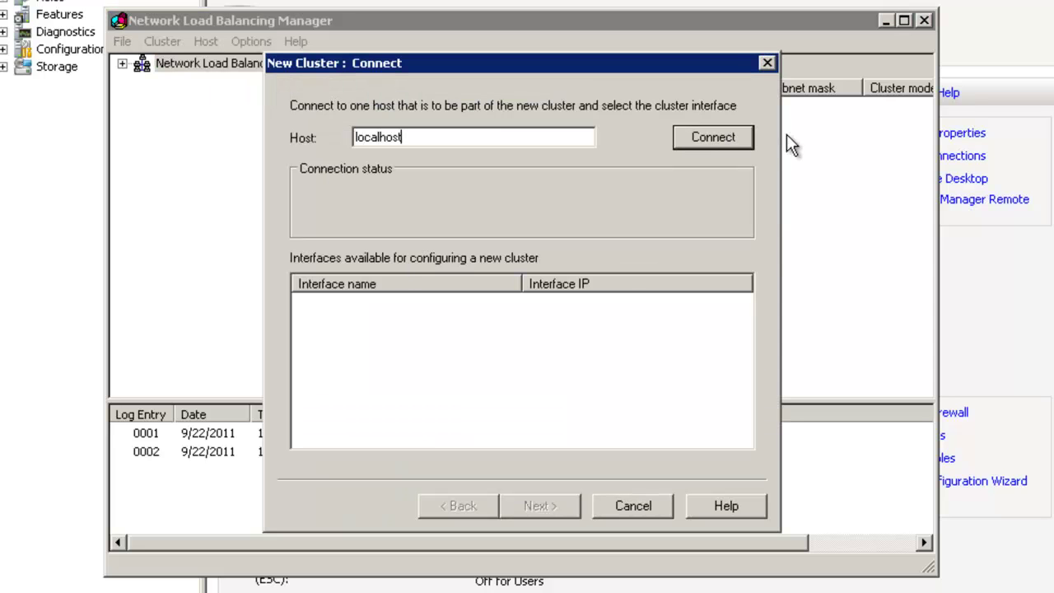
pyautogui.click(724, 138)
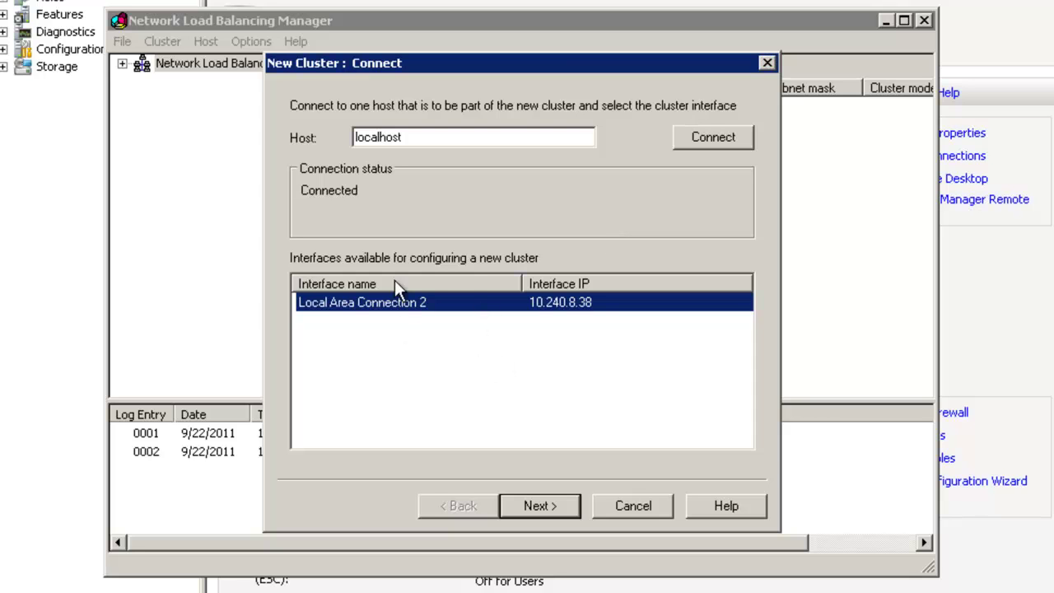
pyautogui.click(542, 506)
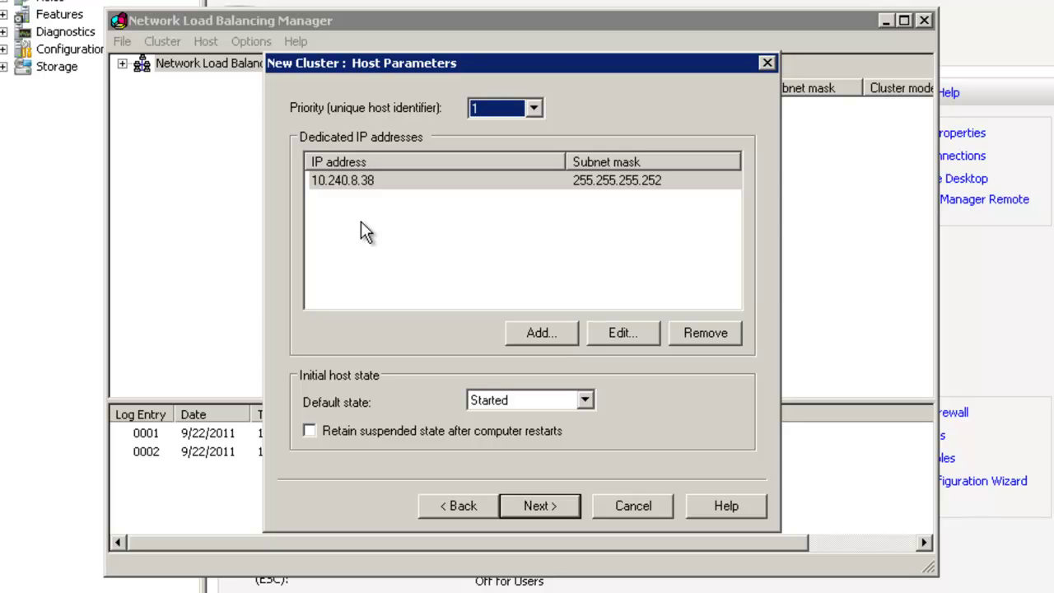
# Keep host priority 1 and add cluster IP 10.241.10.10 with mask 255.255.255.0.
pyautogui.click(542, 504)
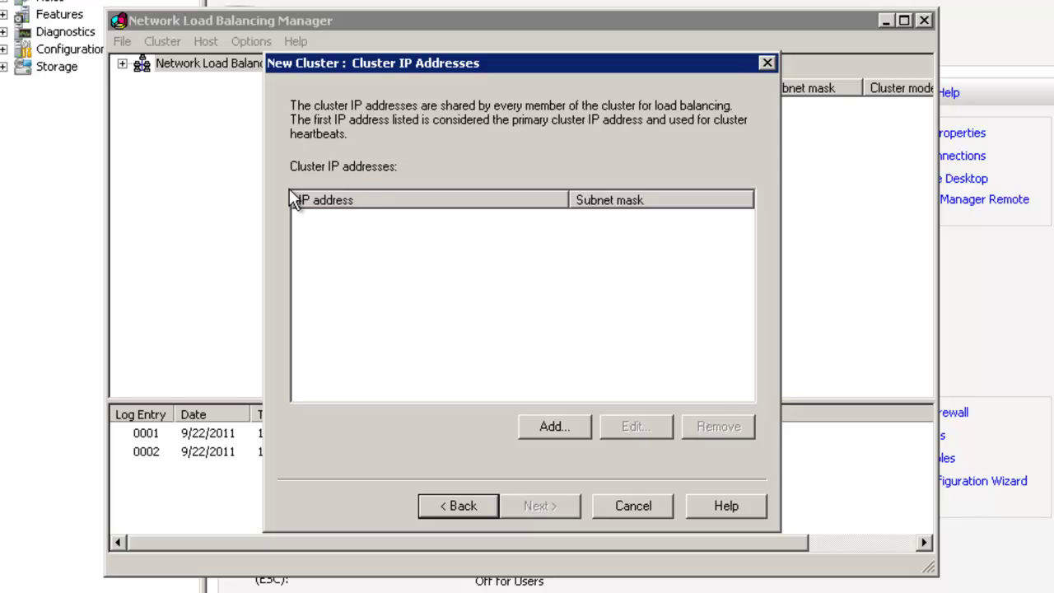
pyautogui.click(537, 426)
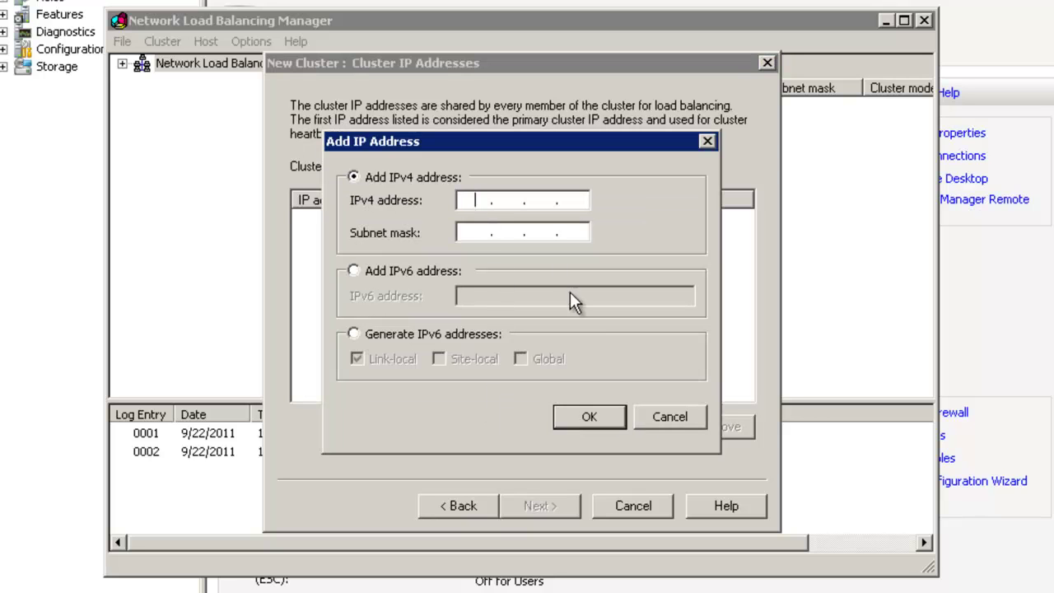
pyautogui.write('10 . 241 .')
pyautogui.write('10.10')
pyautogui.press('Tab')
pyautogui.write('255255255')
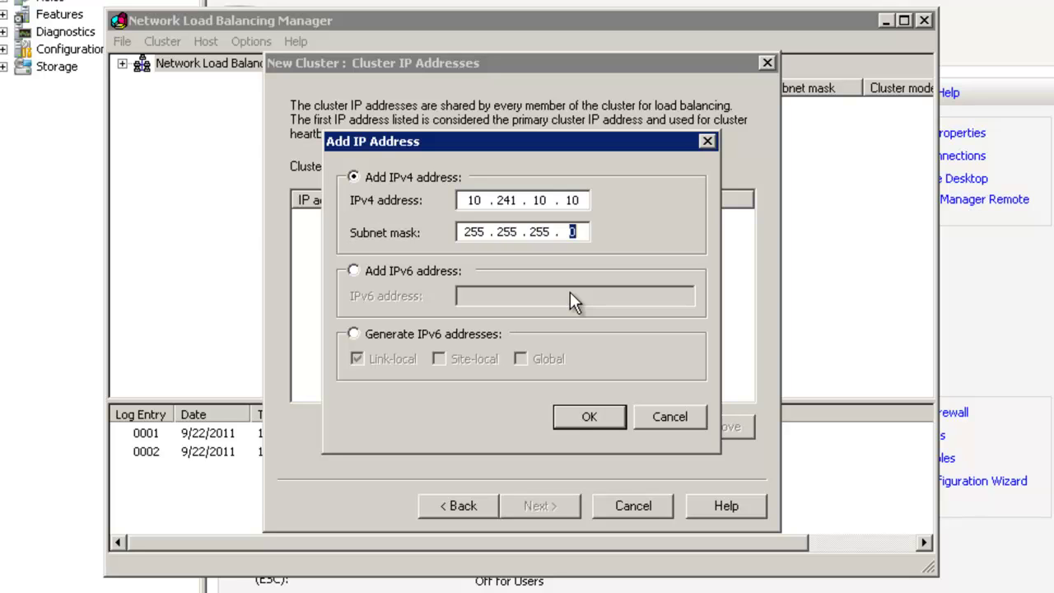
pyautogui.click(592, 414)
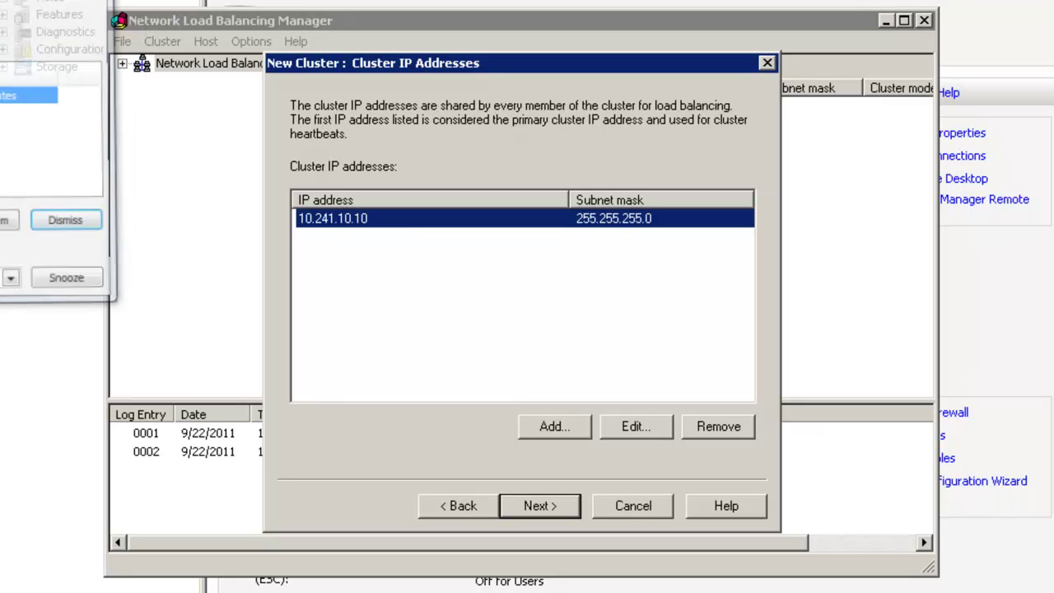
# Add cluster IP 10.241.10.11 with mask 255.255.255.0 and continue to Cluster Parameters.
pyautogui.click(554, 427)
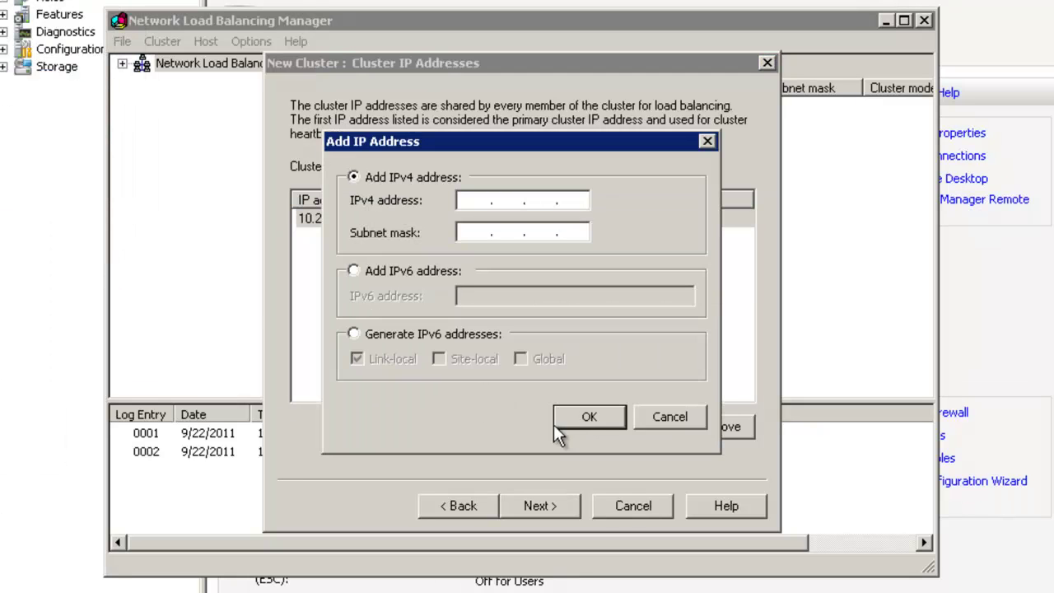
pyautogui.write('10.241.')
pyautogui.moveTo(600, 145); pyautogui.dragTo(642, 281)
pyautogui.write('10.11')
pyautogui.press('Tab')
pyautogui.write('255.255.255')
pyautogui.press('Return')
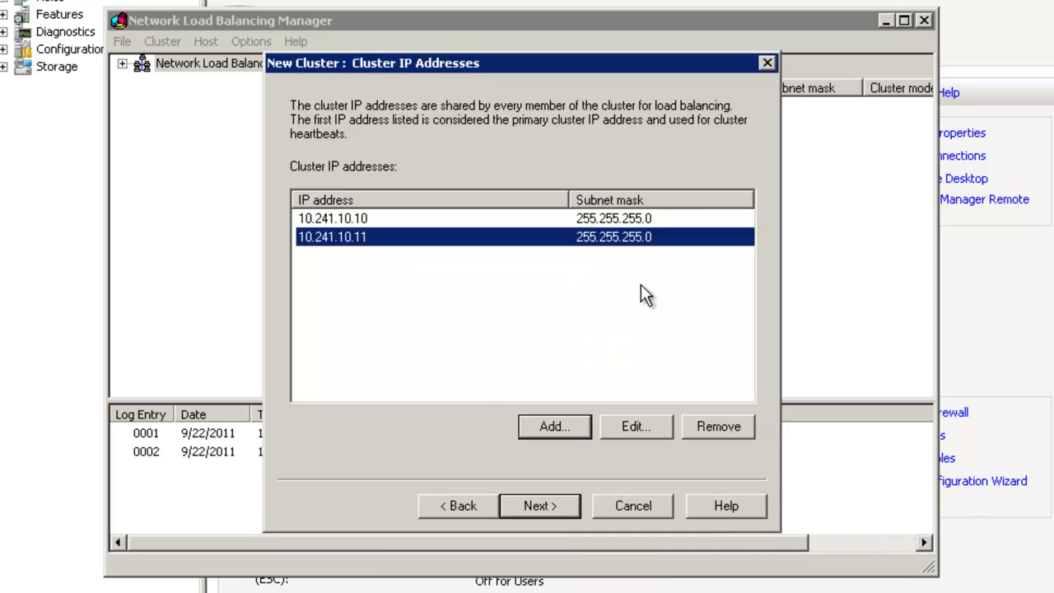
pyautogui.click(547, 504)
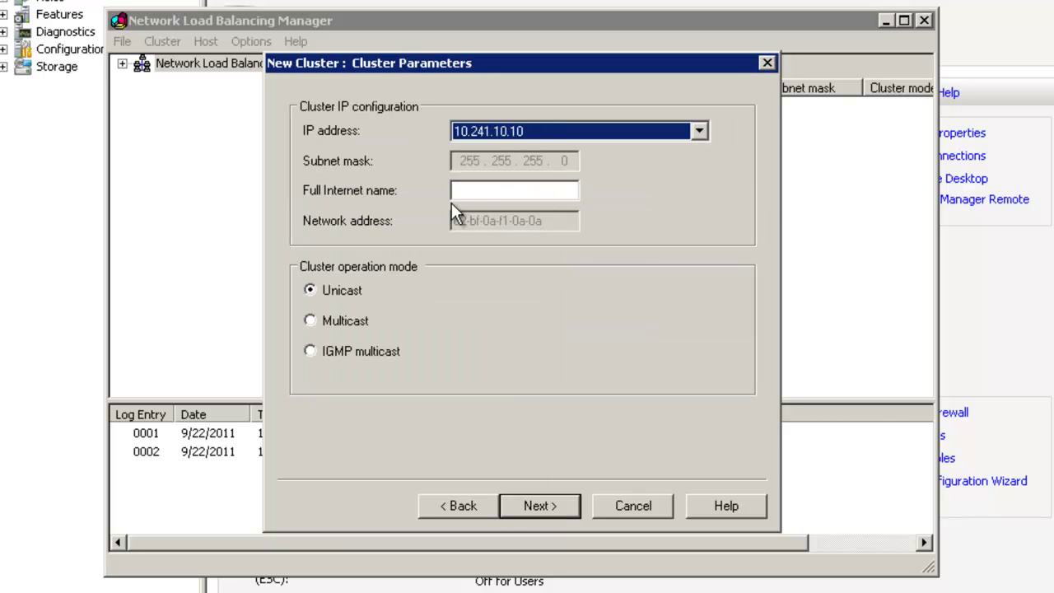
# Switch the cluster operation mode to IGMP multicast, accept the warning, and continue to Port Rules.
pyautogui.click(518, 193)
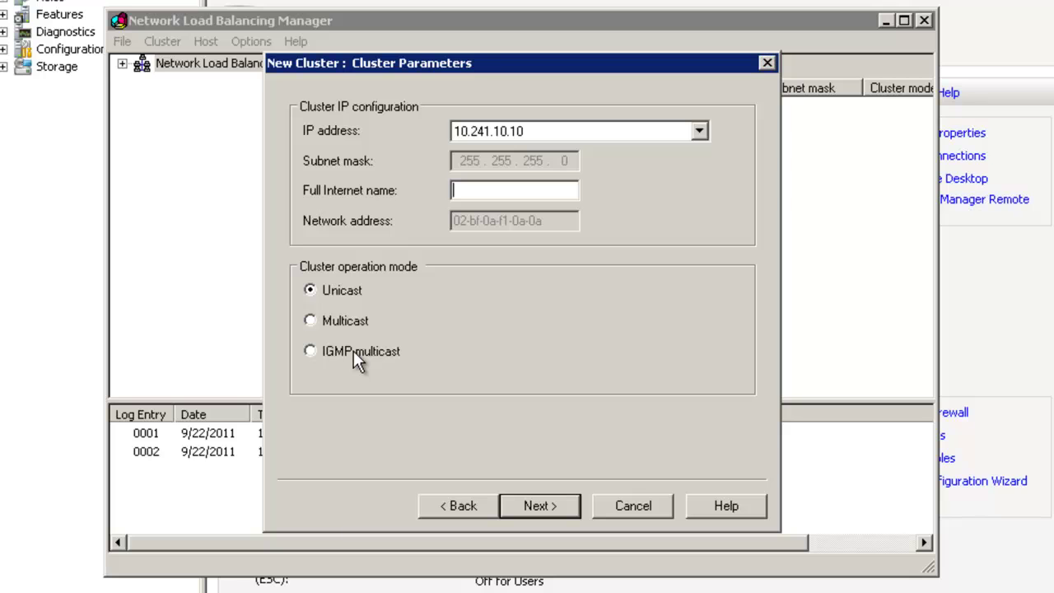
pyautogui.click(351, 324)
pyautogui.click(355, 356)
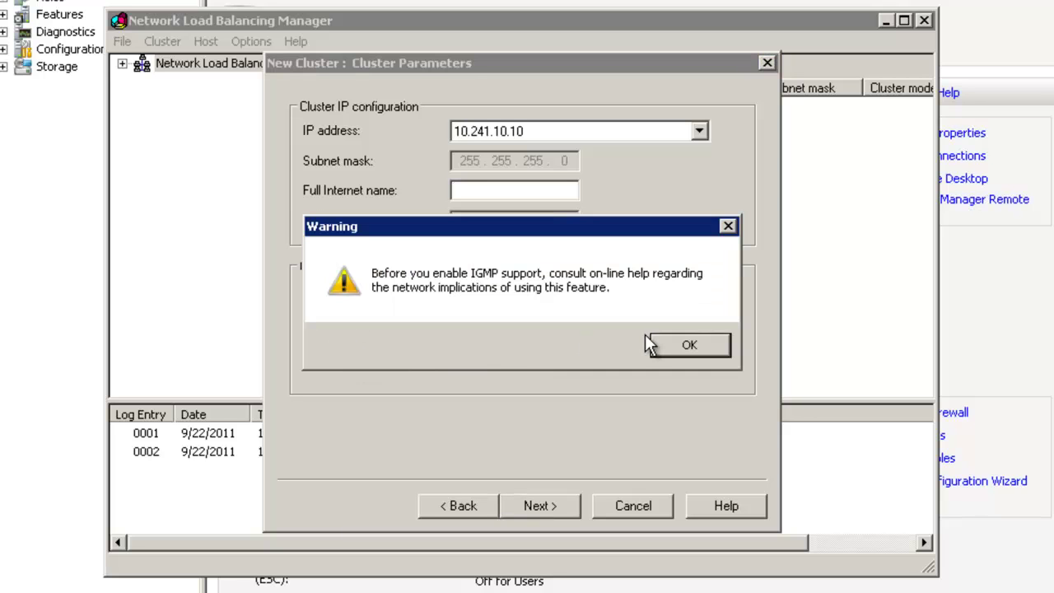
pyautogui.click(691, 345)
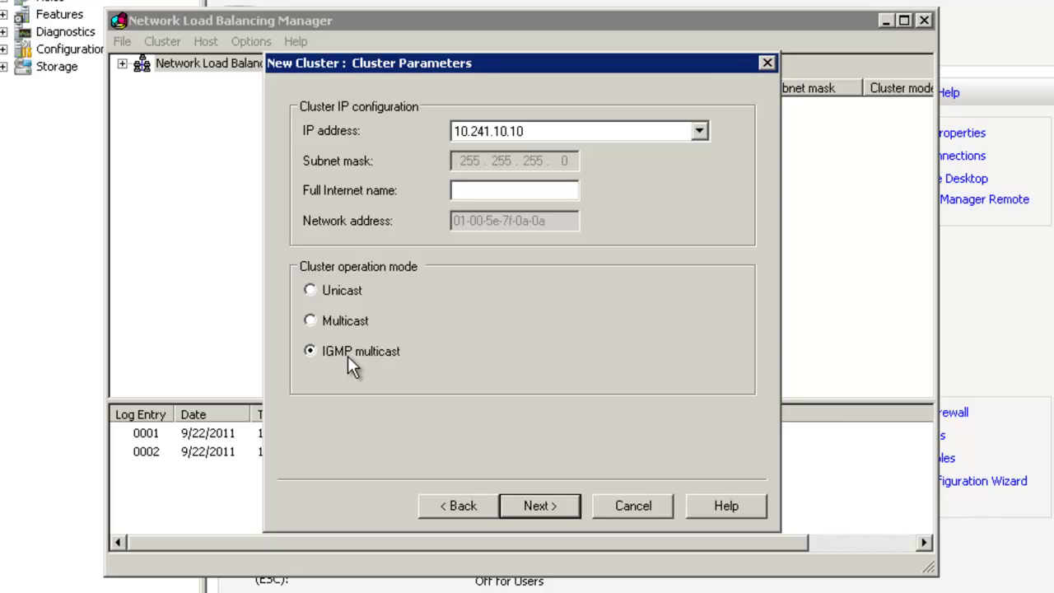
pyautogui.click(535, 504)
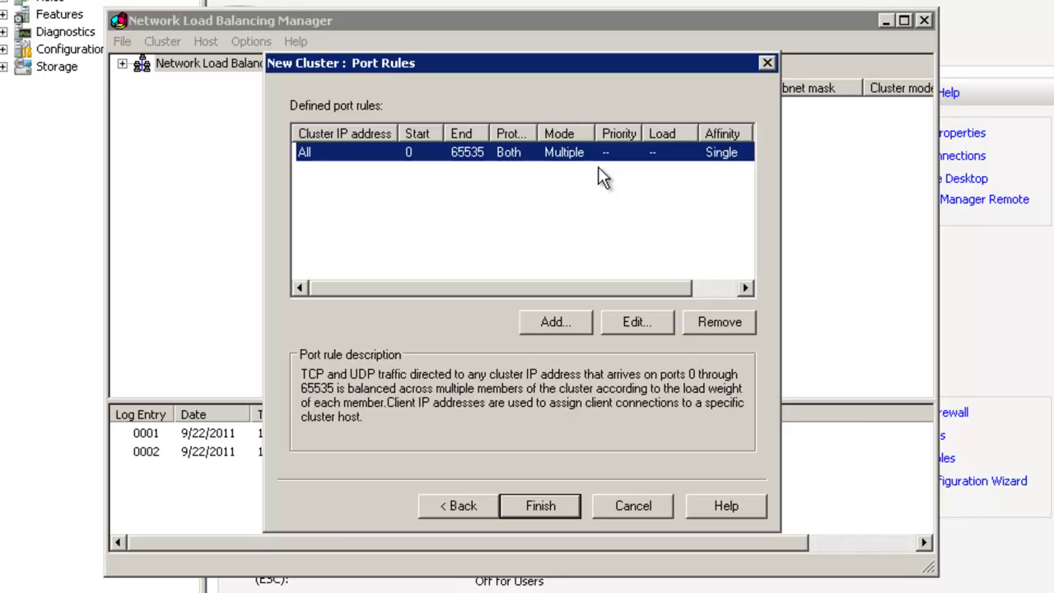
# Abandon an edit of the default 0–65535 port rule and finish creating cluster 10.241.10.10.
pyautogui.click(655, 321)
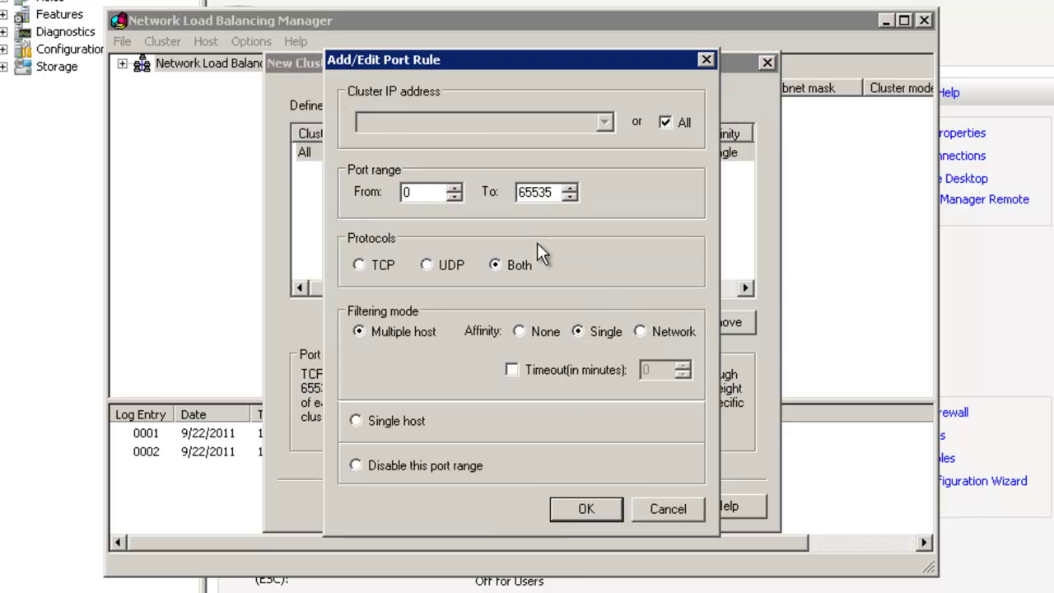
pyautogui.doubleClick(429, 192)
pyautogui.write('8')
pyautogui.click(669, 510)
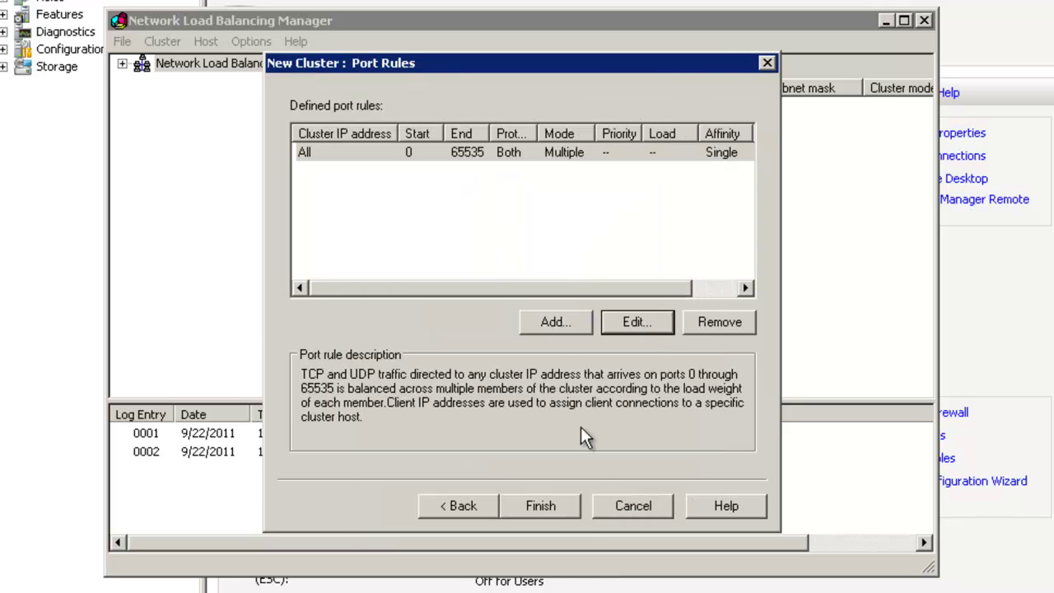
pyautogui.click(545, 506)
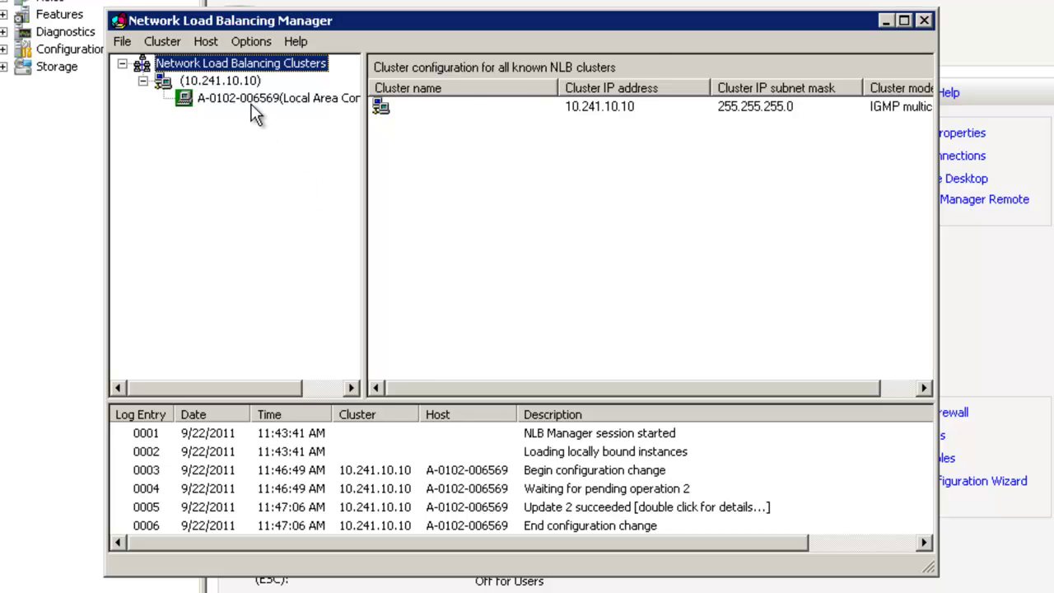
# Start Add Host To Cluster on 10.241.10.10, then open an administrator Command Prompt on ARR02.
pyautogui.click(234, 83)
pyautogui.rightClick(236, 82)
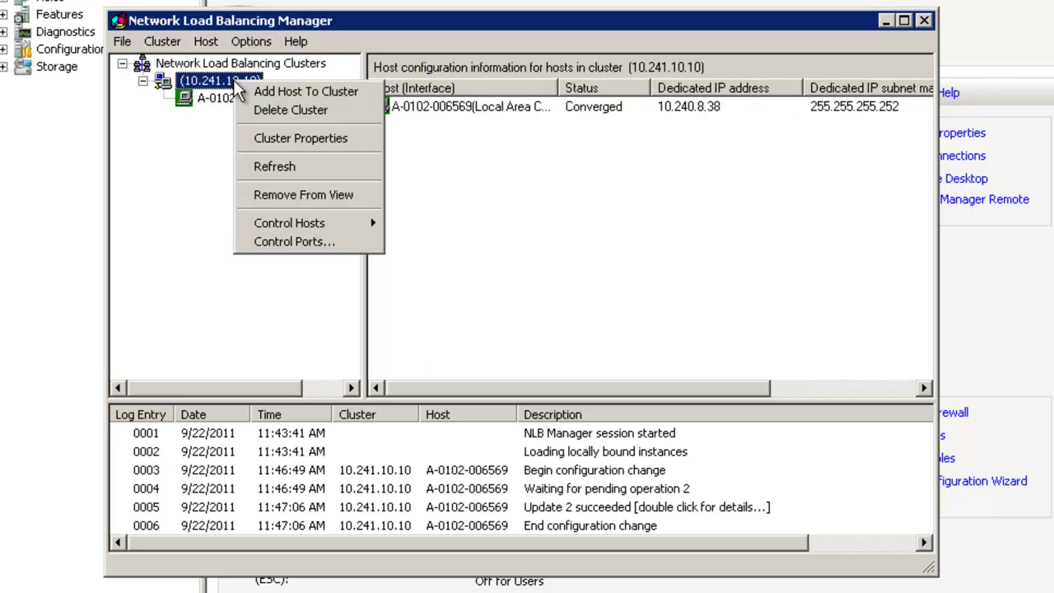
pyautogui.click(317, 91)
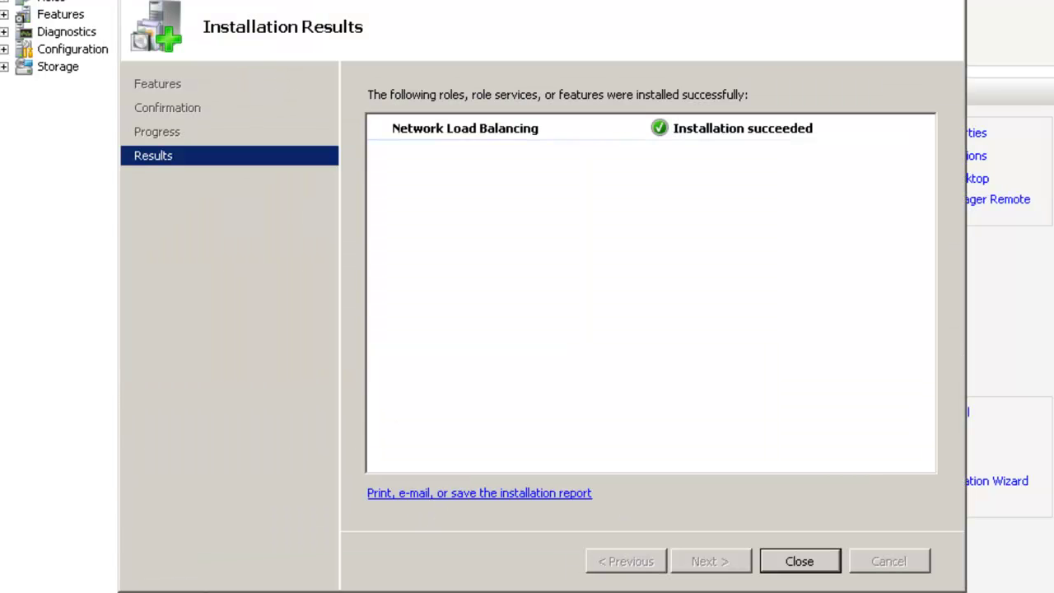
pyautogui.press('super')
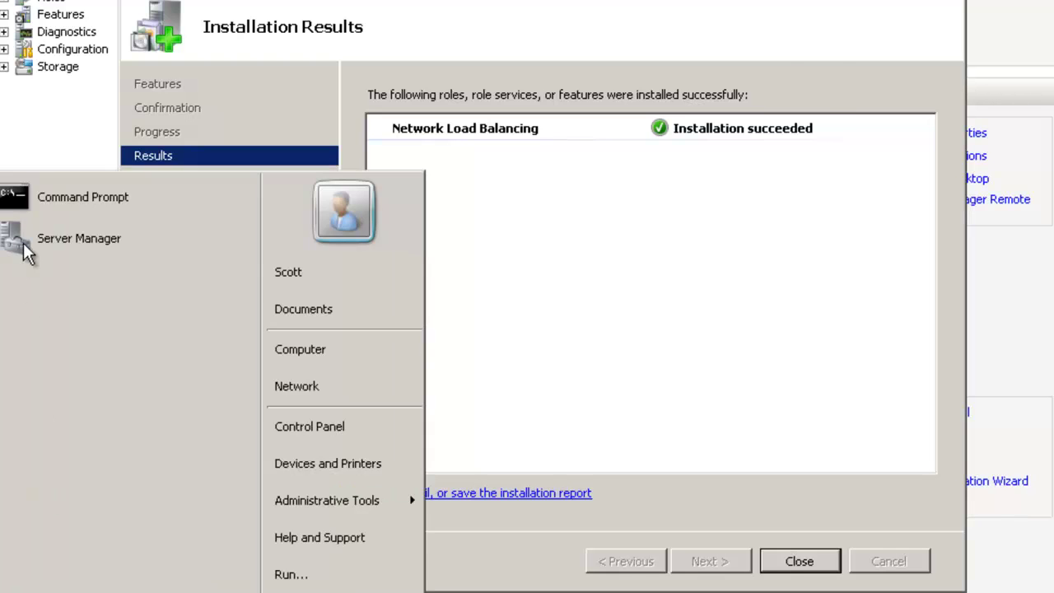
pyautogui.click(47, 200)
# Run ipconfig, enable QuickEdit, and copy the address 10.240.8.42 from the output.
pyautogui.write('ipconfig')
pyautogui.press('Return')
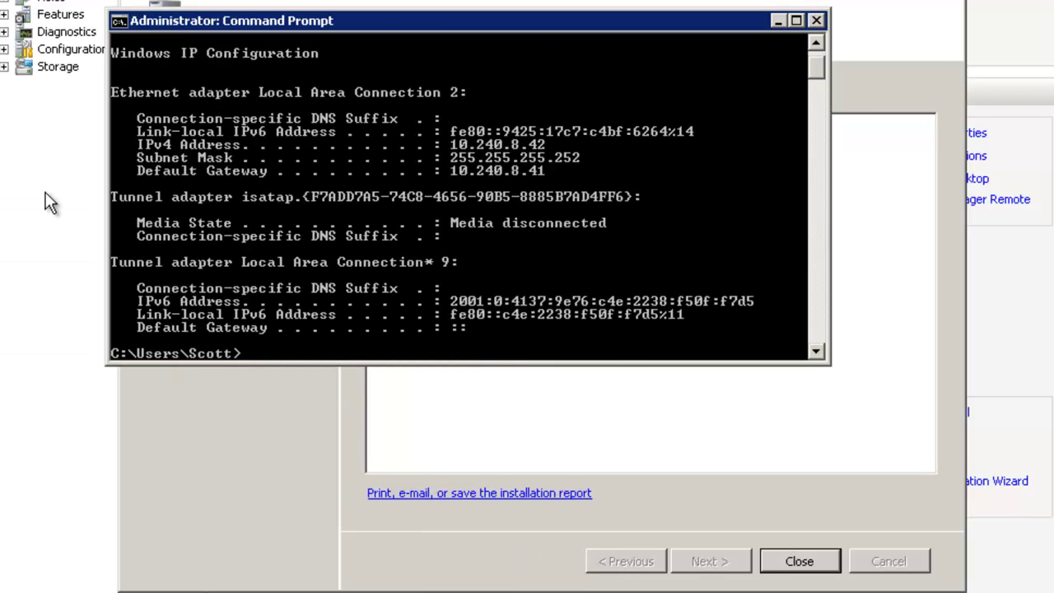
pyautogui.click(119, 20)
pyautogui.click(157, 212)
pyautogui.click(381, 213)
pyautogui.click(372, 501)
pyautogui.moveTo(543, 145); pyautogui.dragTo(457, 146)
pyautogui.rightClick(458, 152)
# Connect the Add Host wizard to 10.240.8.42 and continue to Host Parameters.
pyautogui.hotkey('alt', 'Tab')
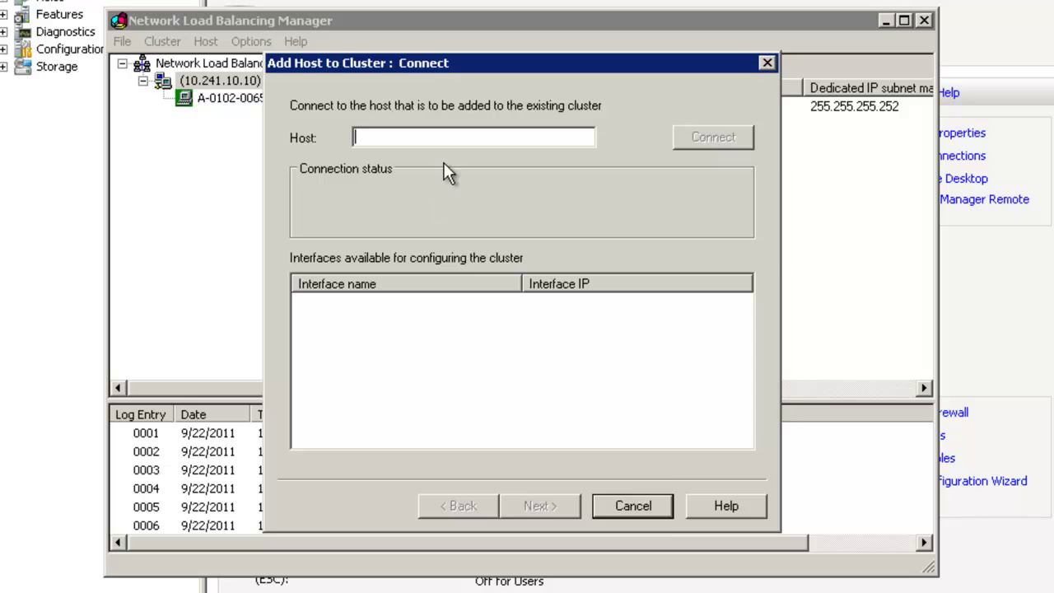
pyautogui.click(465, 138)
pyautogui.write('10.240.8.42')
pyautogui.click(698, 157)
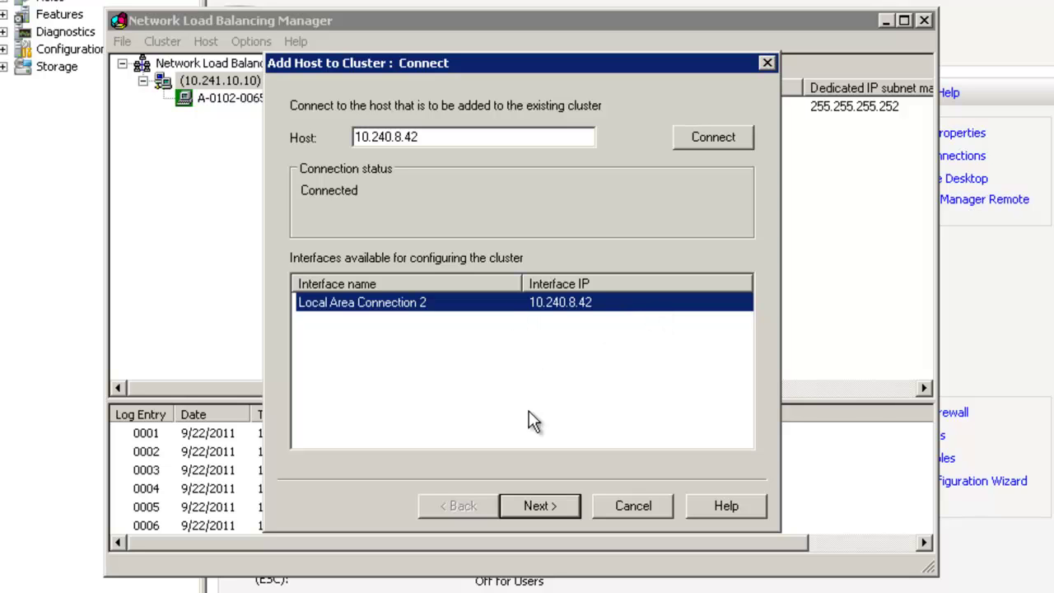
pyautogui.click(540, 504)
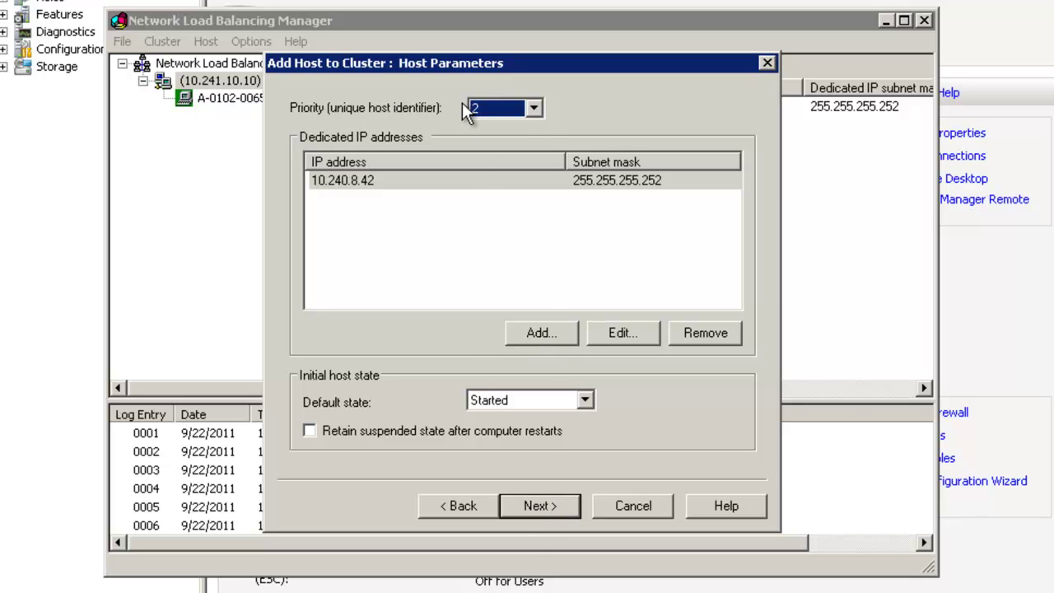
# Keep host priority 2 and finish adding 10.240.8.42 to the cluster.
pyautogui.click(513, 110)
pyautogui.scroll(-1, 539, 168)
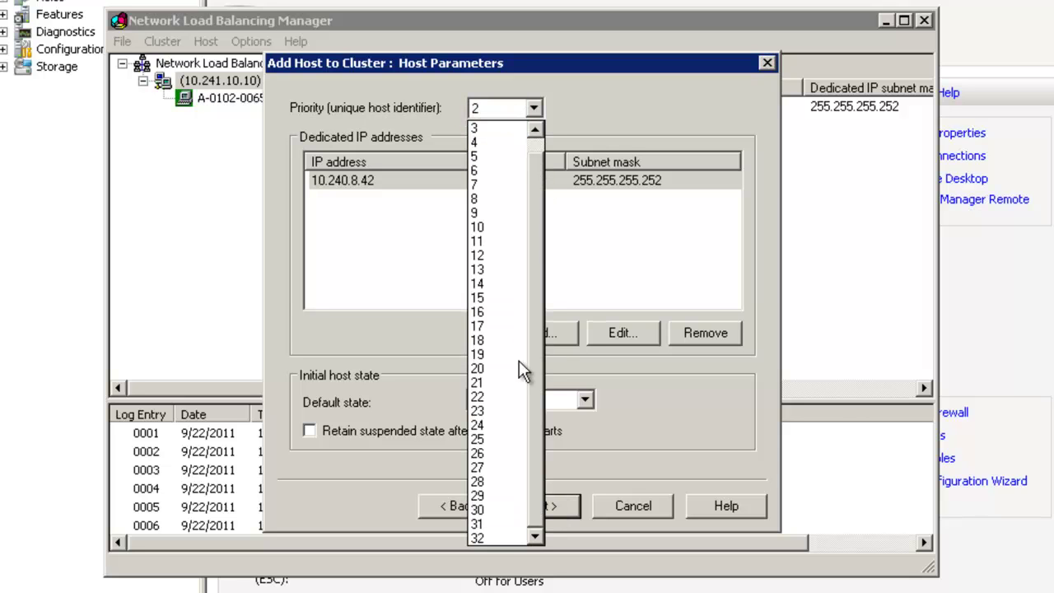
pyautogui.click(539, 128)
pyautogui.click(549, 114)
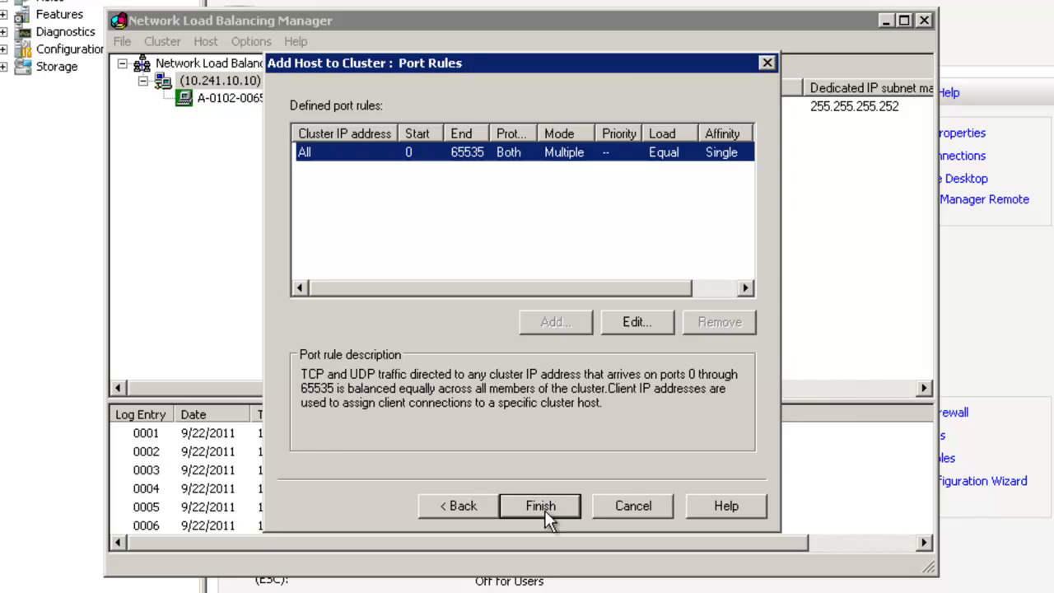
pyautogui.click(543, 507)
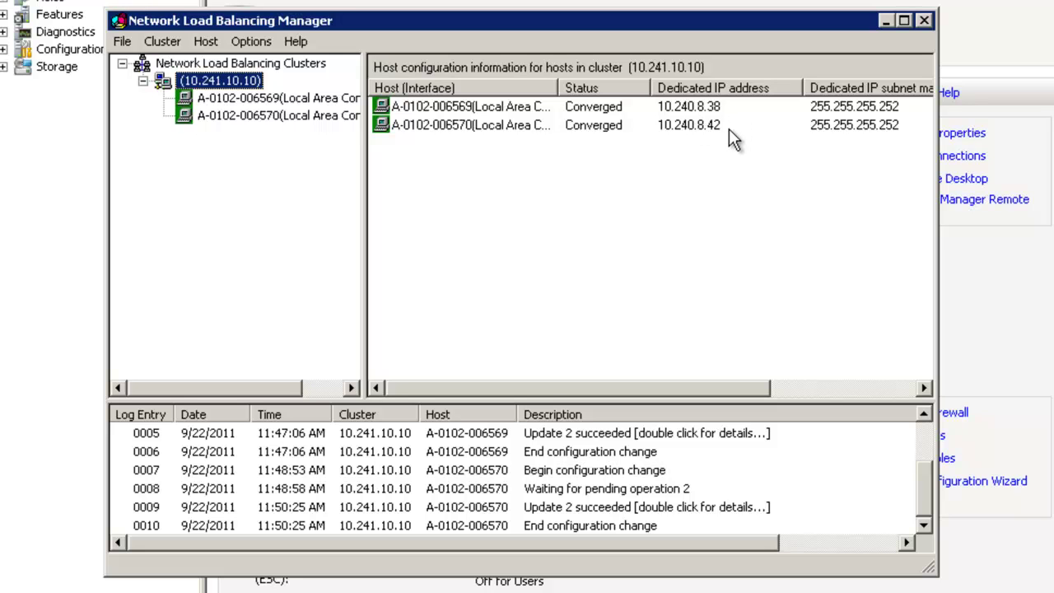
pyautogui.rightClick(228, 77)
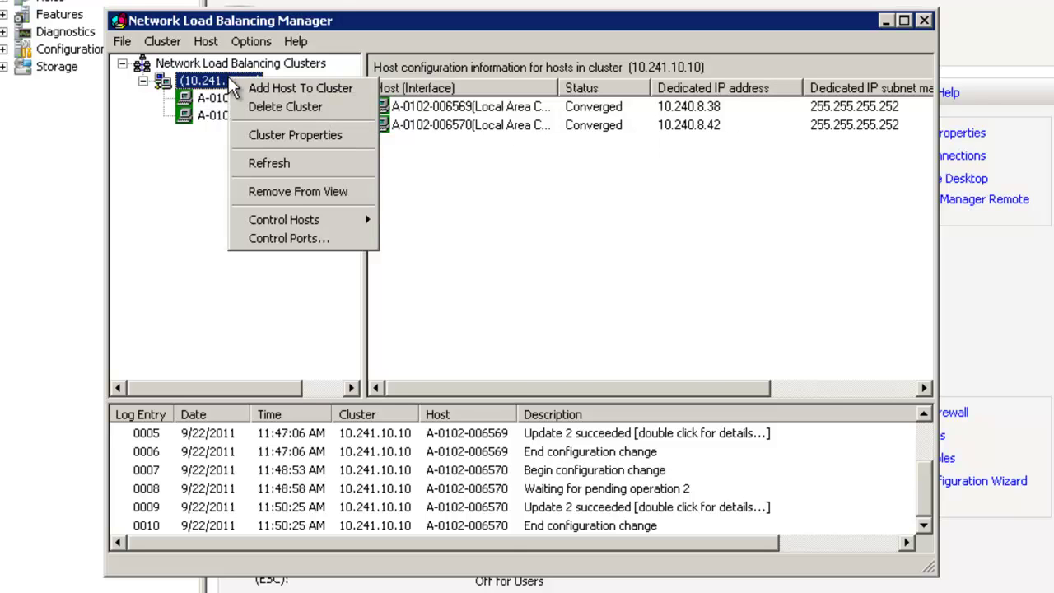
pyautogui.click(276, 135)
pyautogui.click(414, 97)
pyautogui.click(331, 98)
pyautogui.click(374, 239)
pyautogui.click(373, 254)
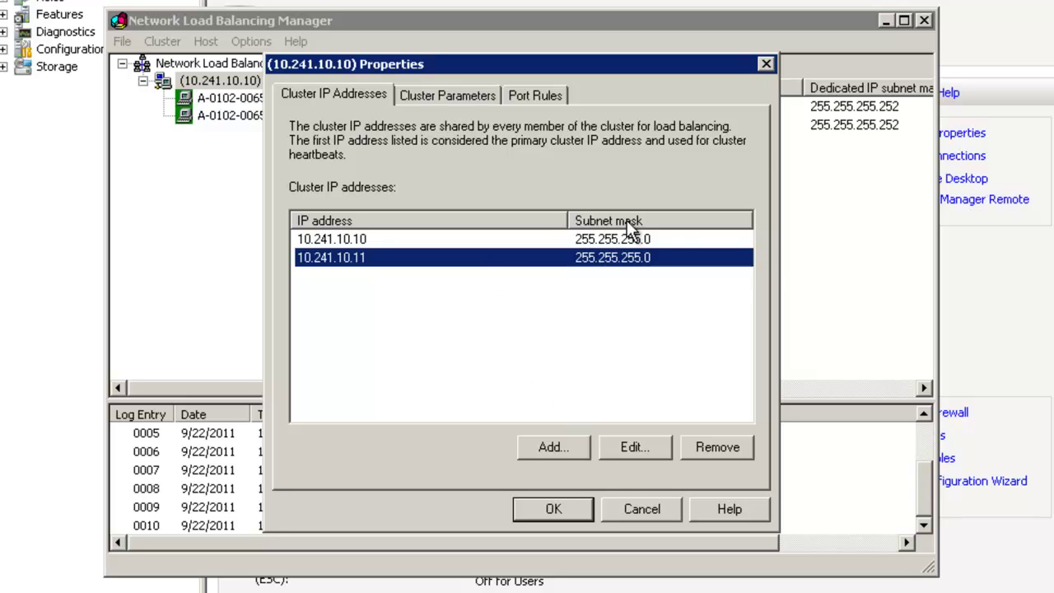
pyautogui.click(528, 240)
pyautogui.click(462, 256)
pyautogui.click(333, 238)
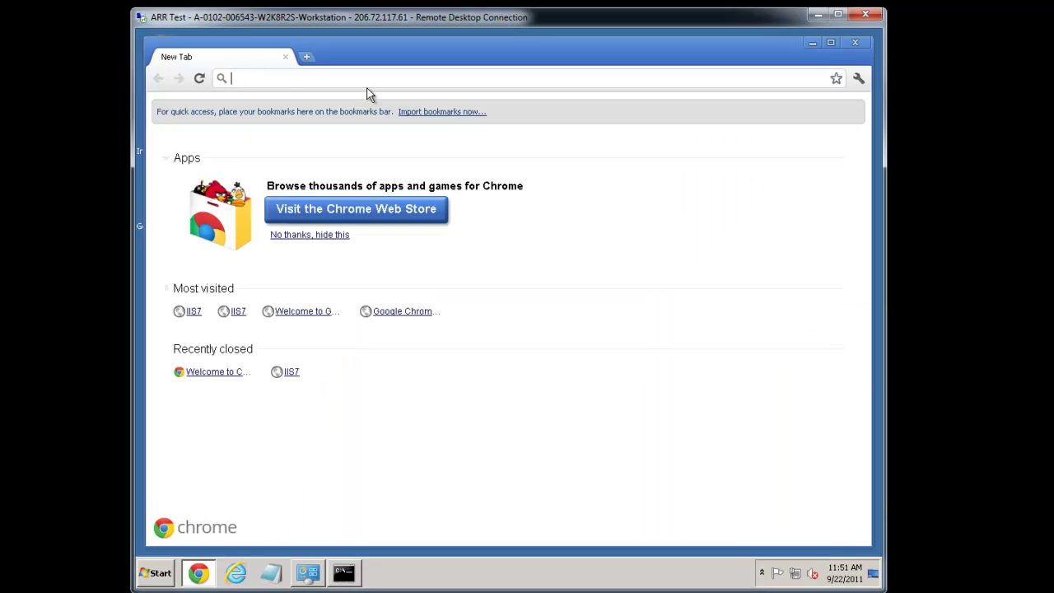
# Load 10.241.10.10 in Chrome and confirm the IIS7 welcome page appears.
pyautogui.write('10.241.10')
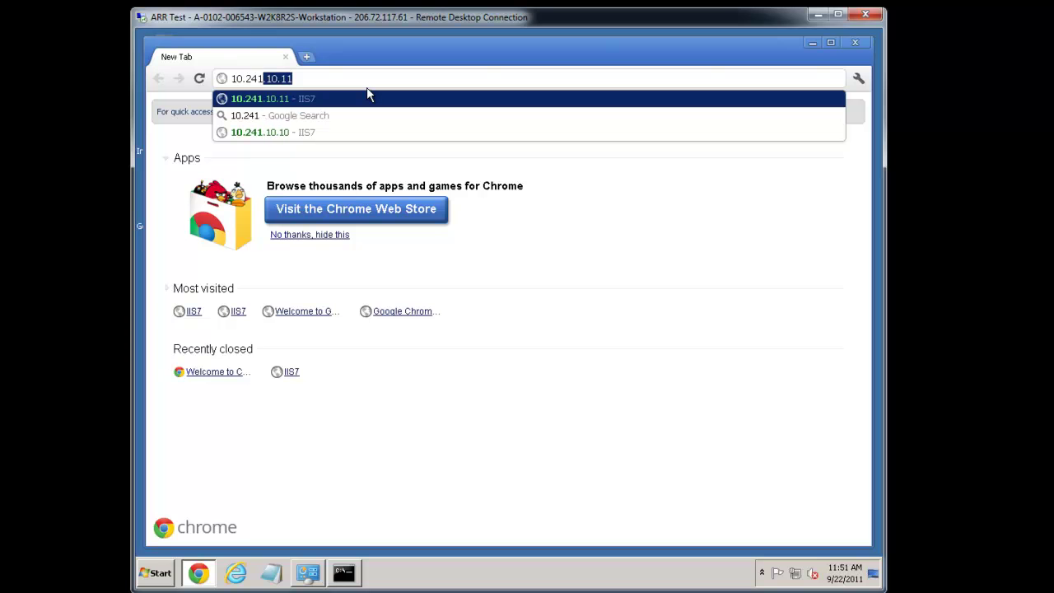
pyautogui.write('.10')
pyautogui.press('Return')
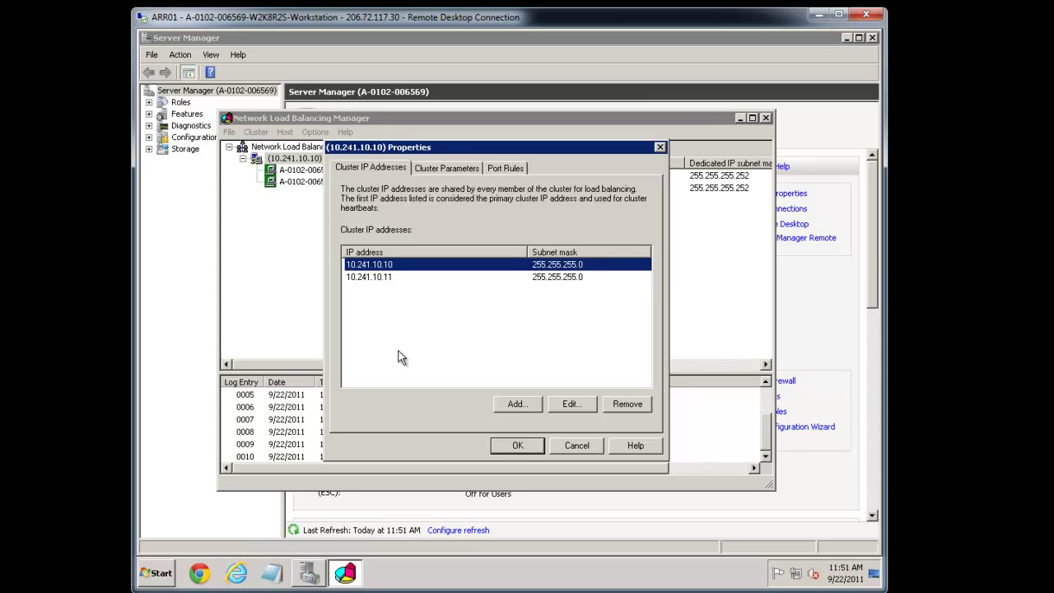
# Close the cluster properties and open Default Web Site's folder on disk from IIS Manager.
pyautogui.click(517, 445)
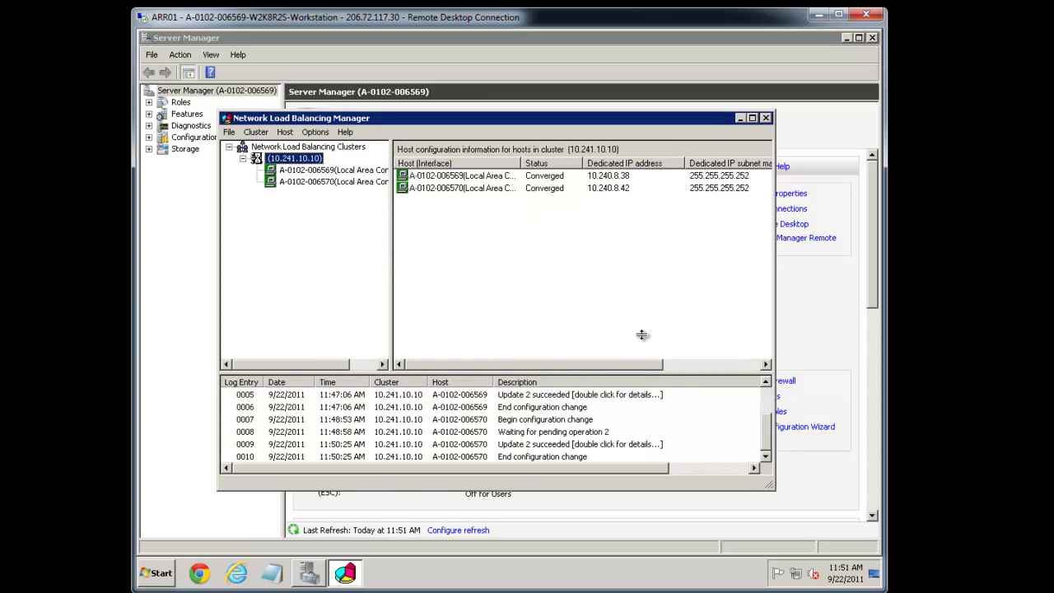
pyautogui.click(739, 118)
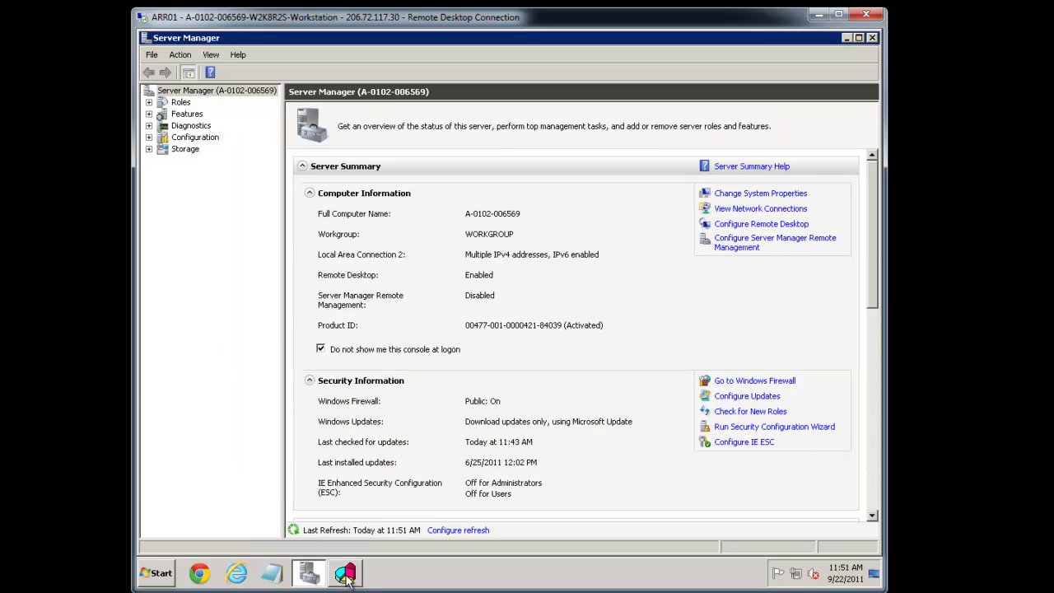
pyautogui.click(158, 570)
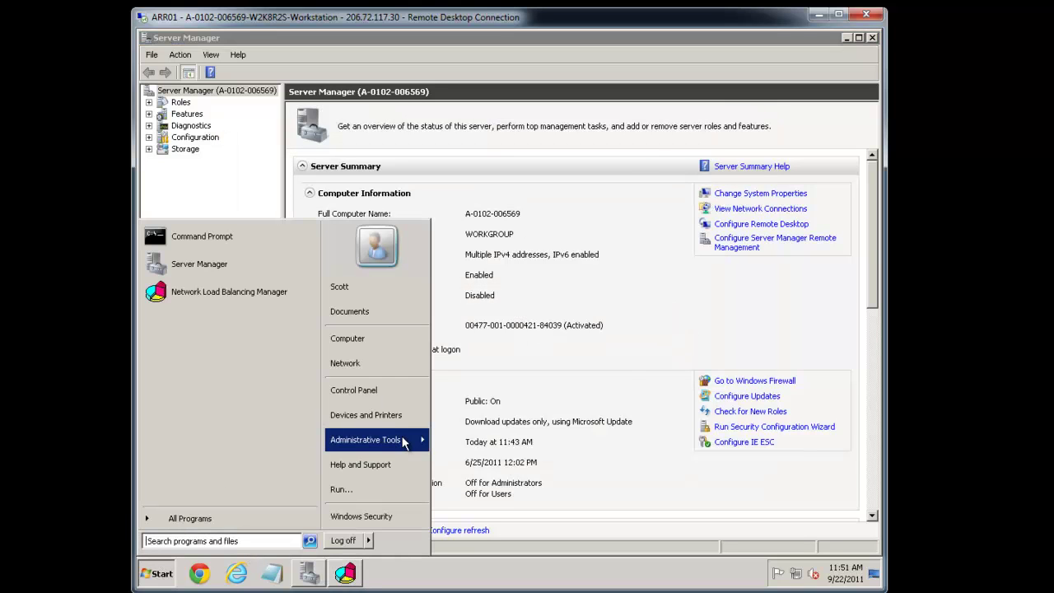
pyautogui.moveTo(401, 436)
pyautogui.click(502, 210)
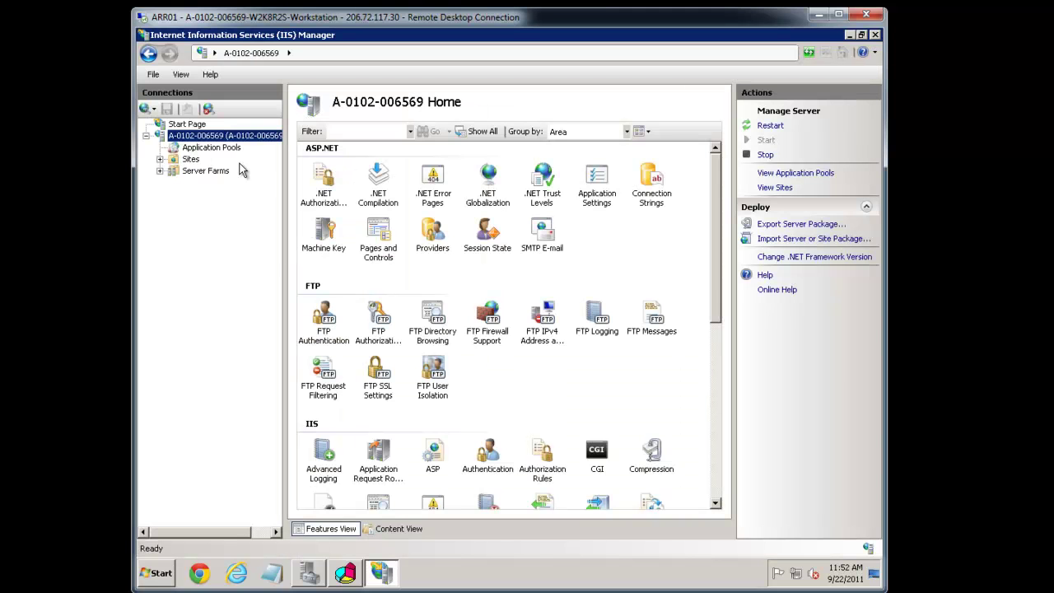
pyautogui.click(191, 159)
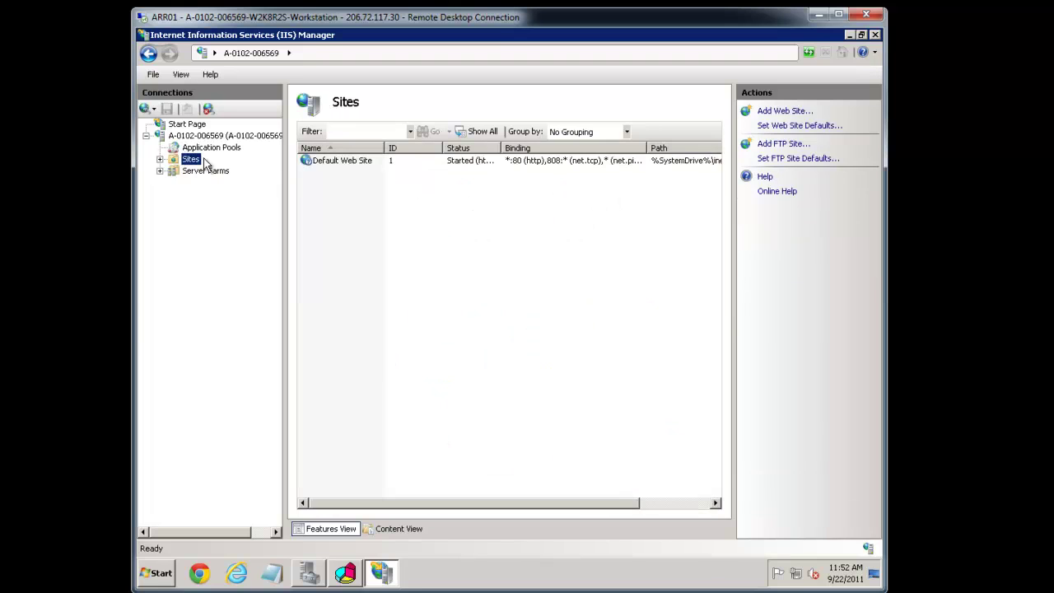
pyautogui.rightClick(202, 174)
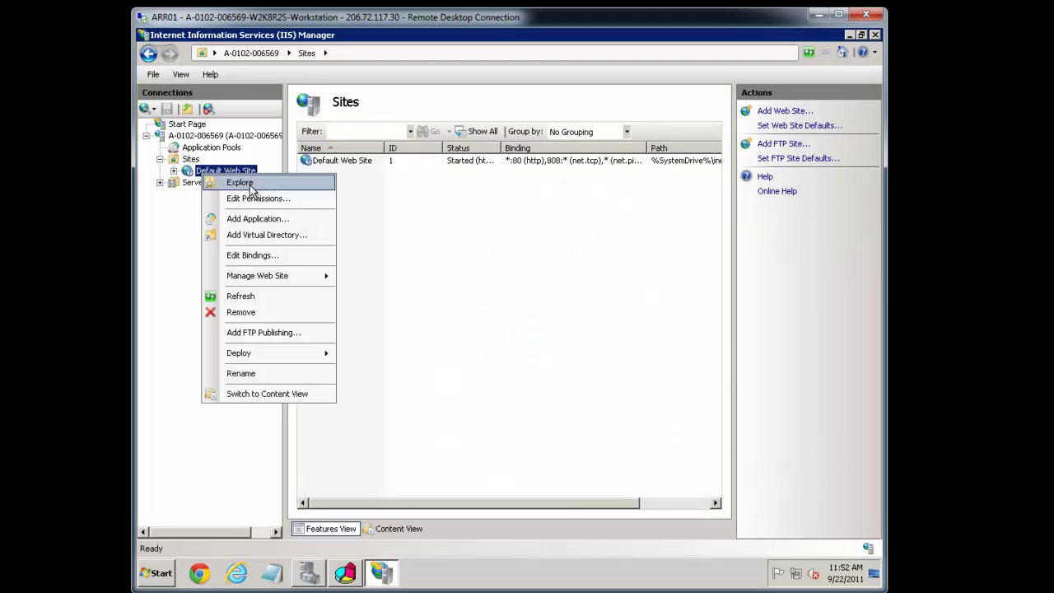
pyautogui.click(251, 184)
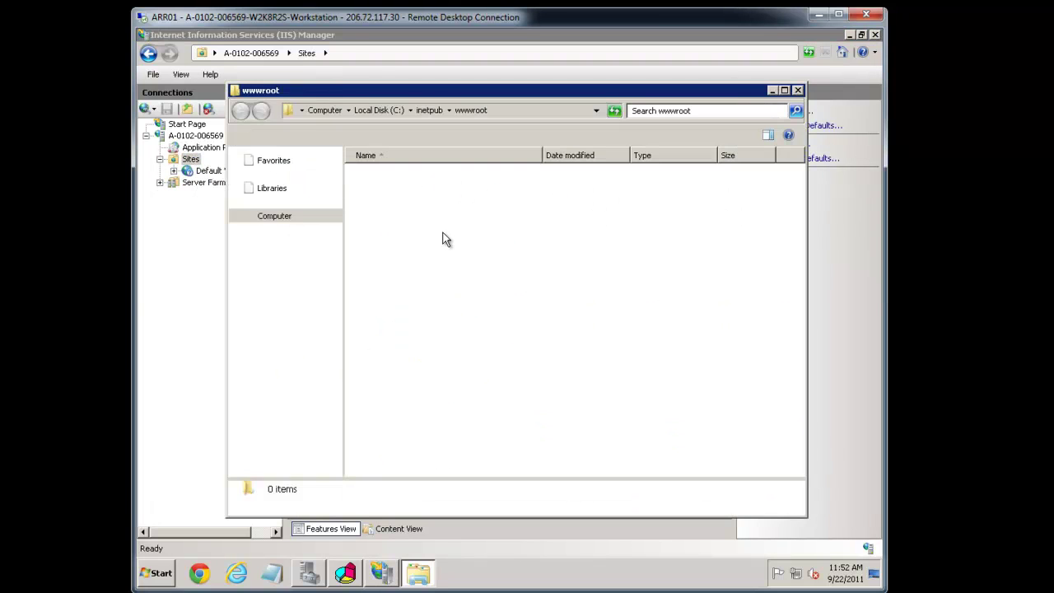
# Open iisstart.htm in Notepad, replace the welcome-image div block with ARR01, and save.
pyautogui.rightClick(384, 194)
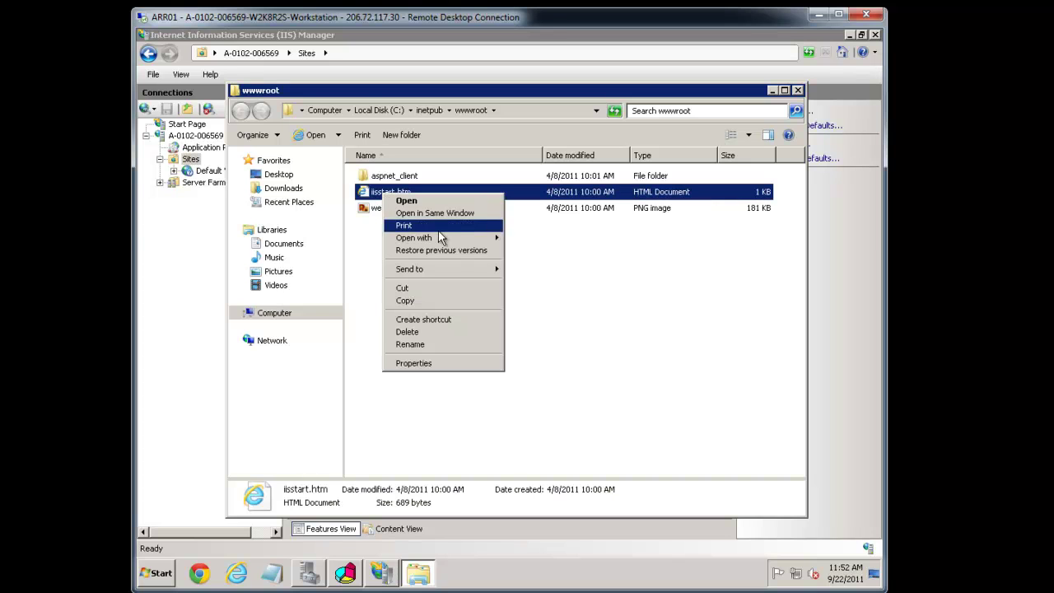
pyautogui.moveTo(457, 244)
pyautogui.click(545, 279)
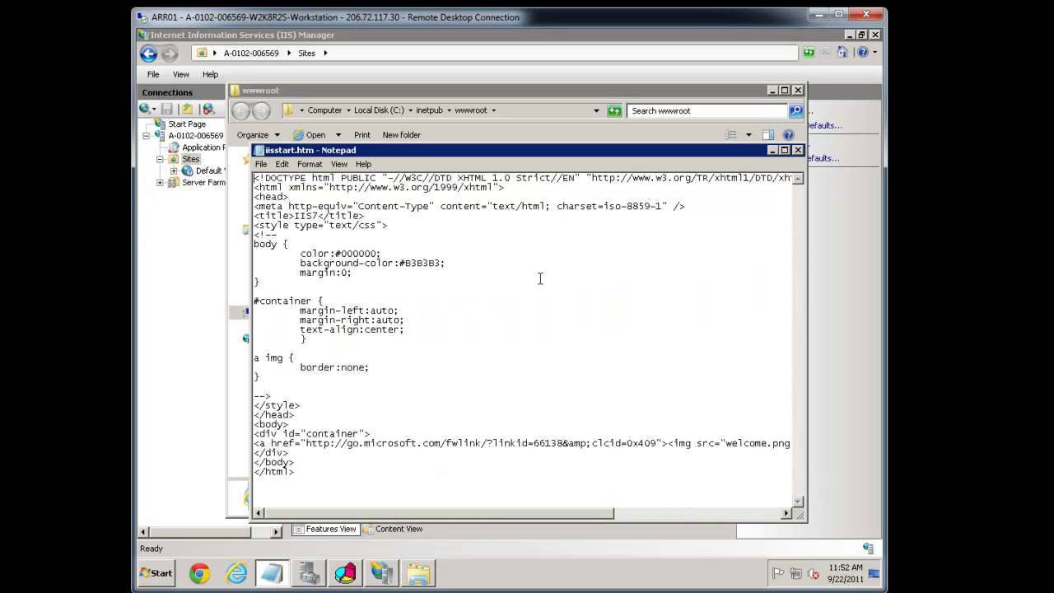
pyautogui.moveTo(289, 442); pyautogui.dragTo(305, 454)
pyautogui.hotkey('shift', 'Up')
pyautogui.hotkey('shift', 'Home')
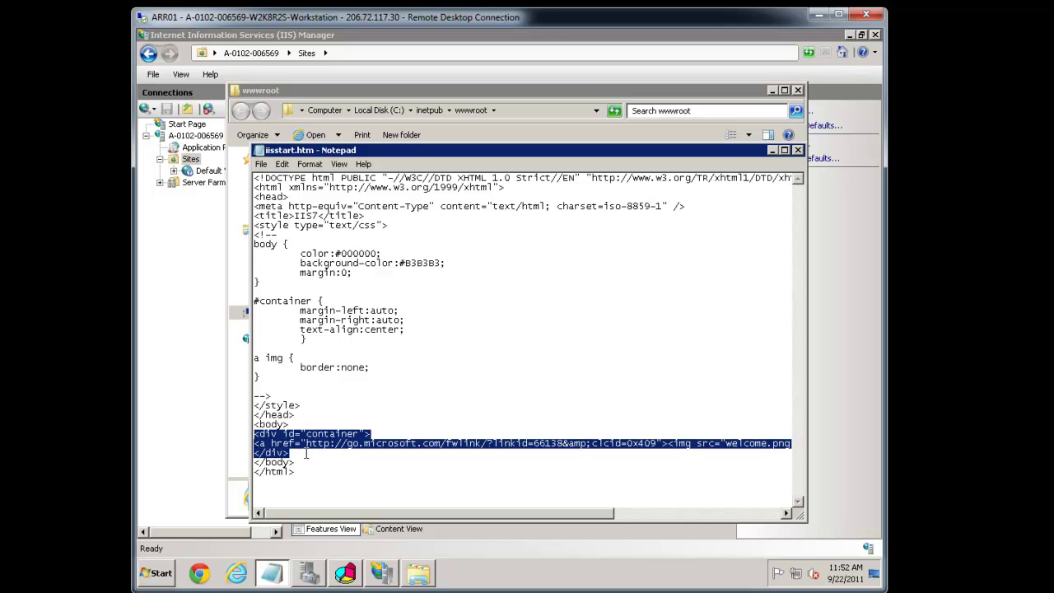
pyautogui.write('WEB02')
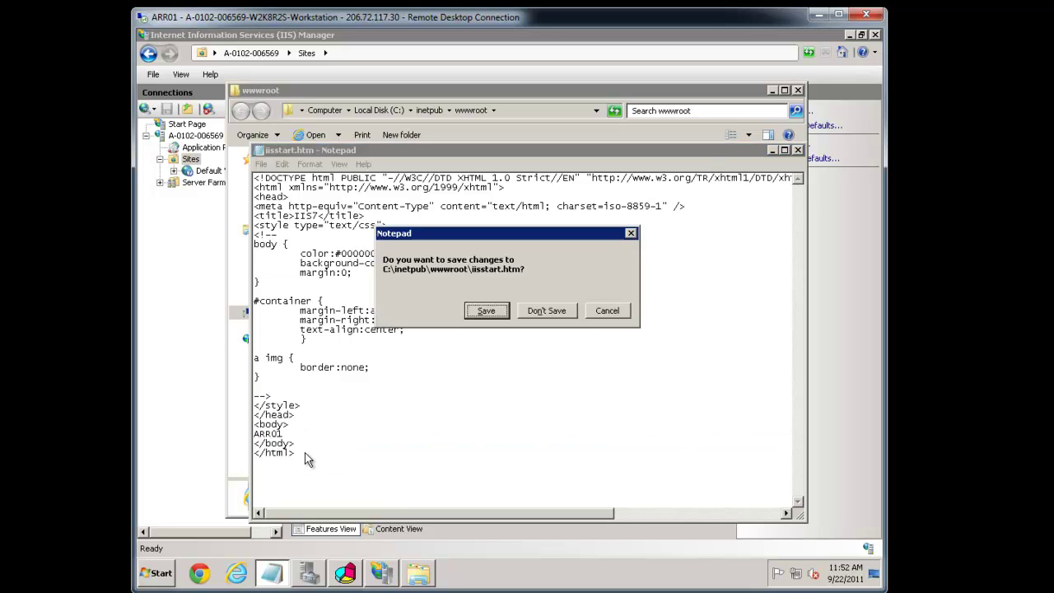
pyautogui.hotkey('ctrl', 's')
pyautogui.hotkey('alt', 'F4')
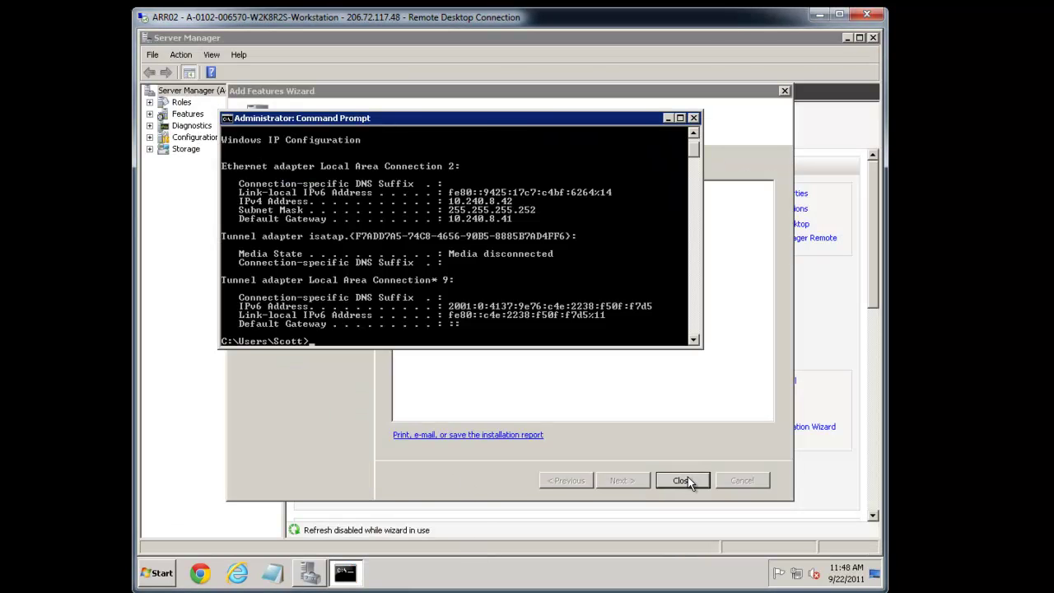
# Launch IIS Manager and browse to the C:\inetpub\wwwroot folder.
pyautogui.click(161, 573)
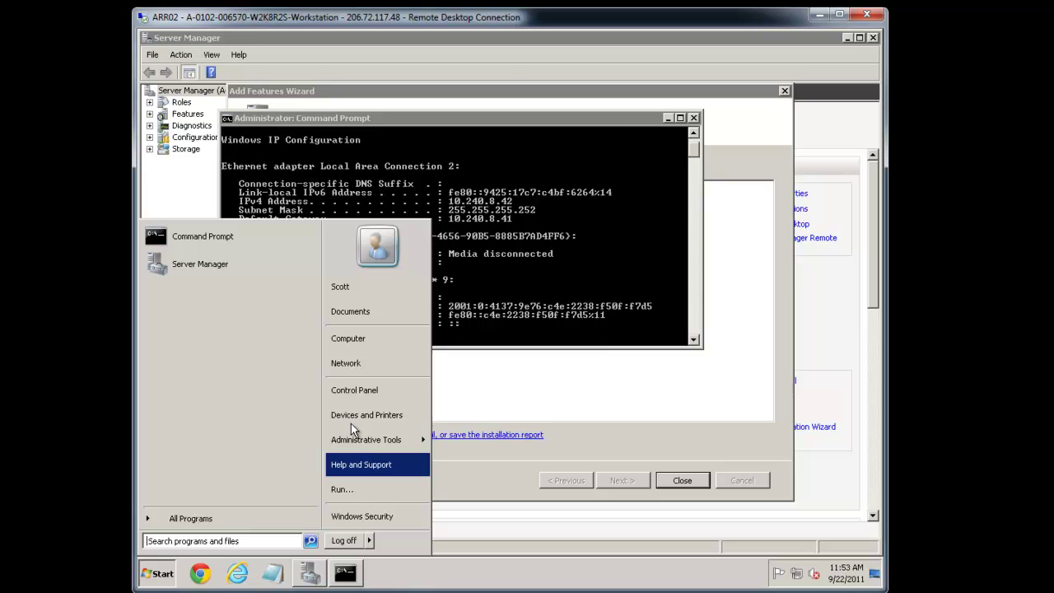
pyautogui.moveTo(382, 433)
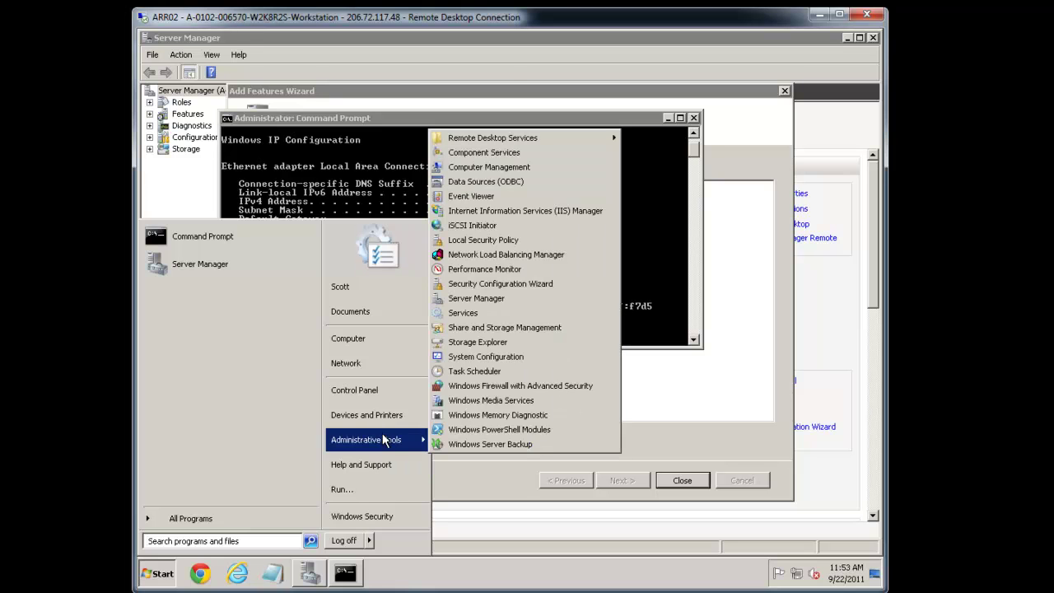
pyautogui.click(463, 212)
pyautogui.press('super')
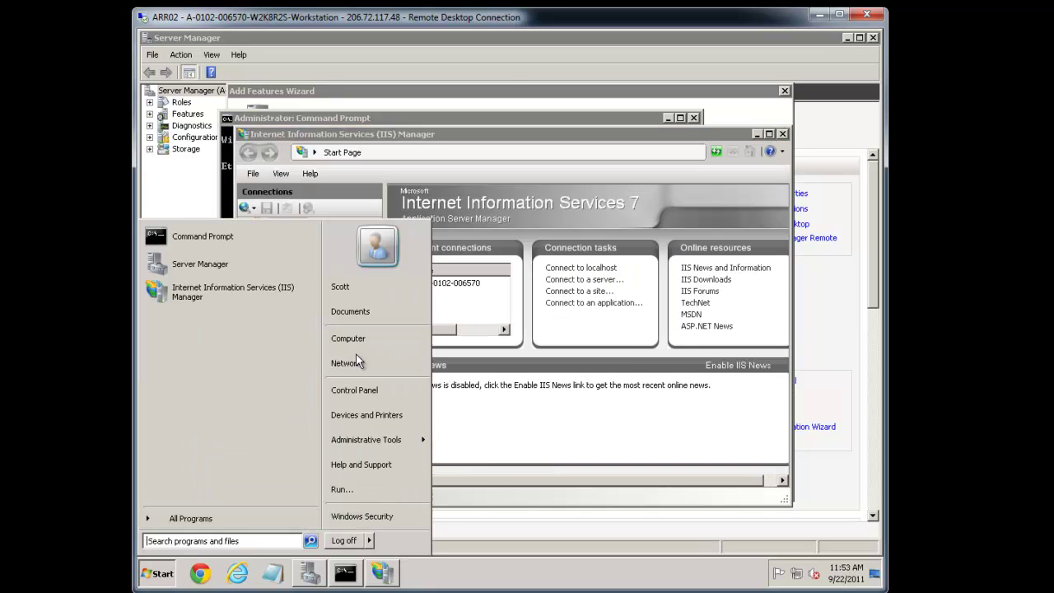
pyautogui.click(372, 338)
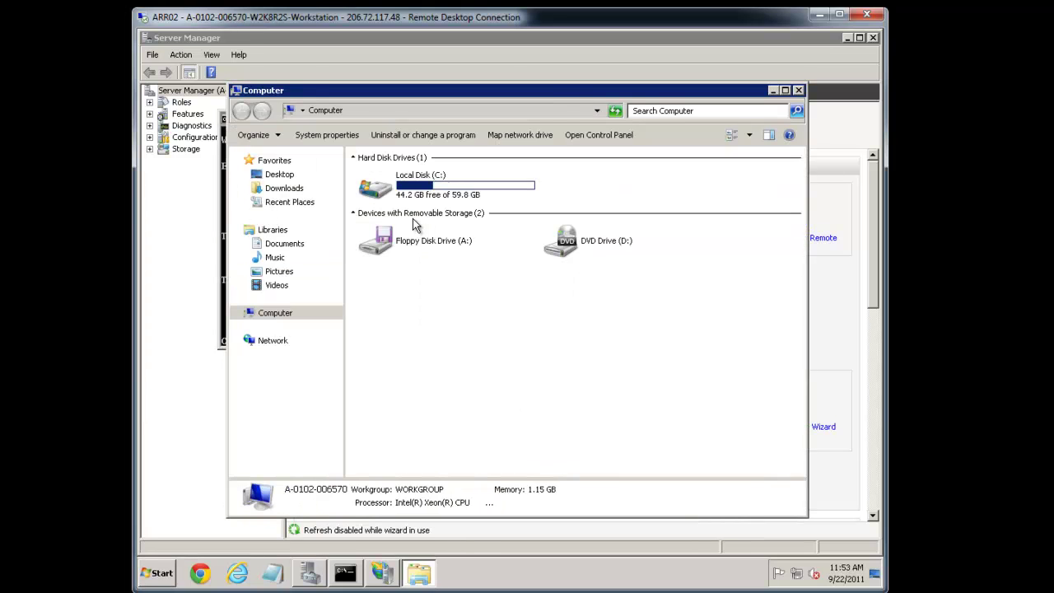
pyautogui.doubleClick(405, 185)
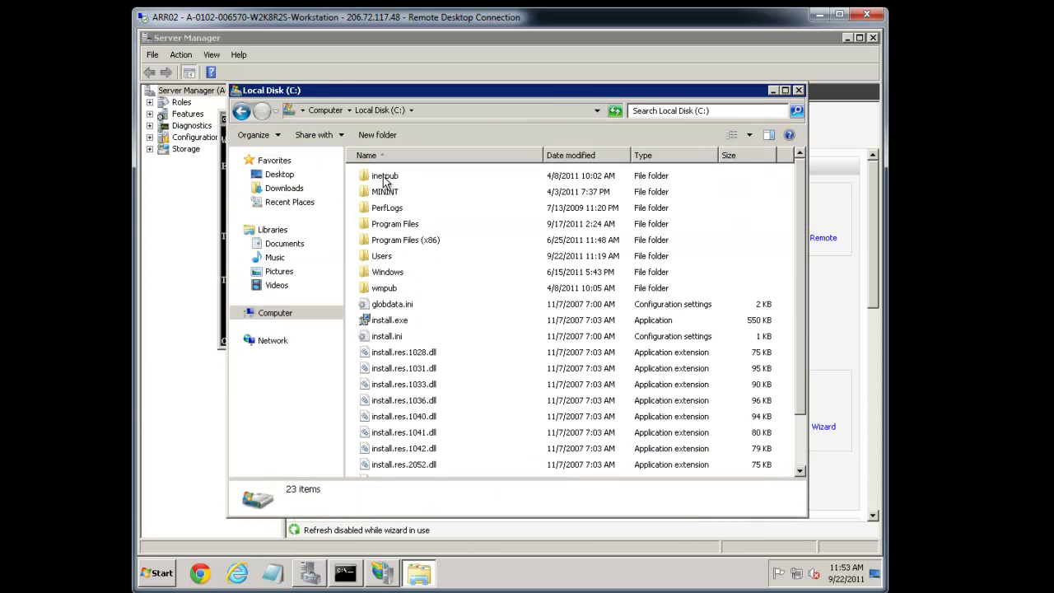
pyautogui.doubleClick(384, 177)
pyautogui.doubleClick(398, 272)
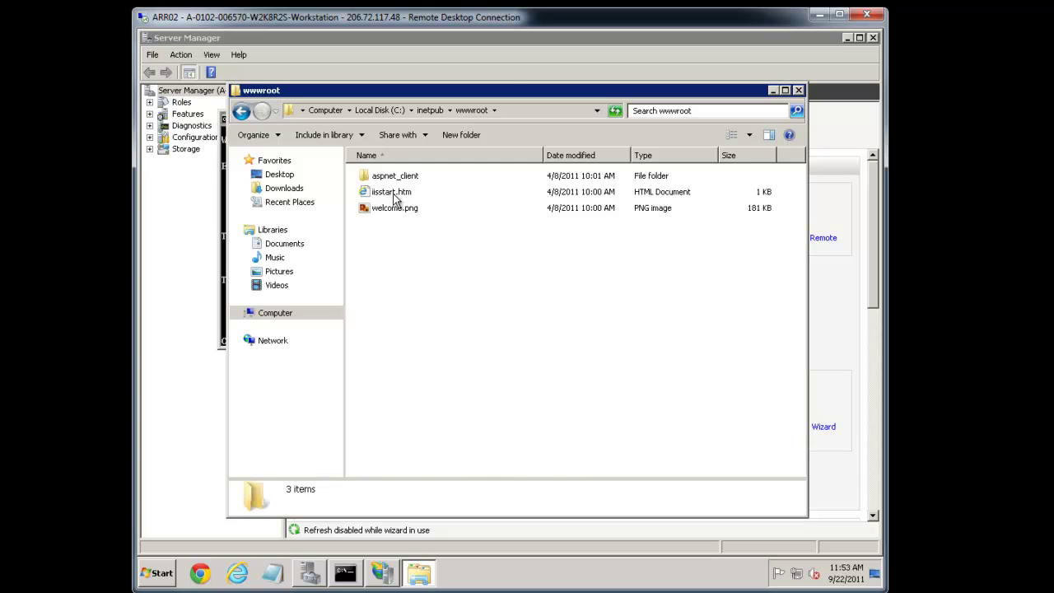
# Open iisstart.htm in Notepad and replace the container div block with ARR02.
pyautogui.rightClick(394, 196)
pyautogui.moveTo(485, 239)
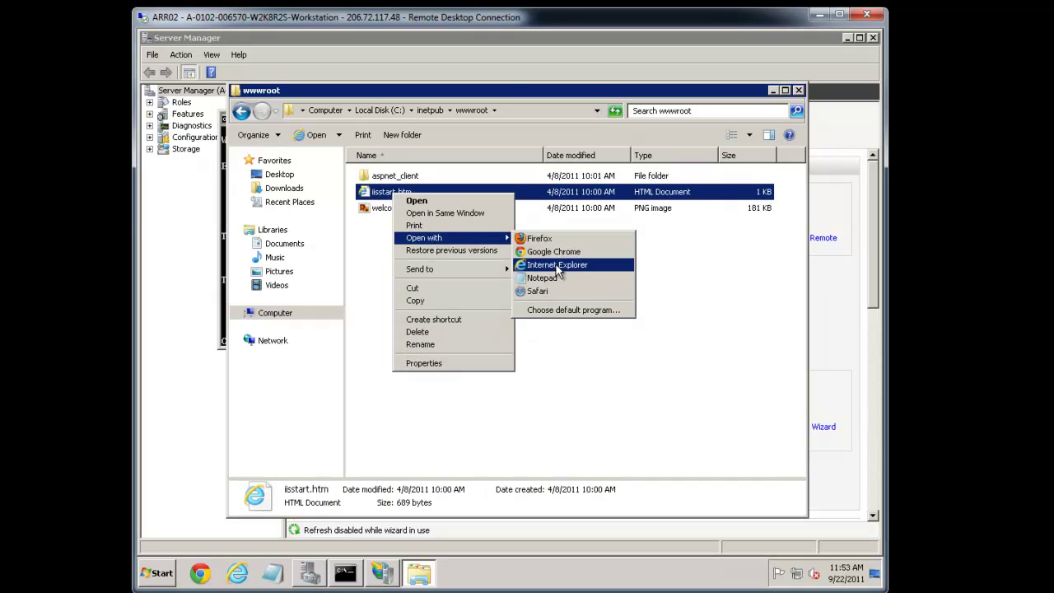
pyautogui.click(559, 278)
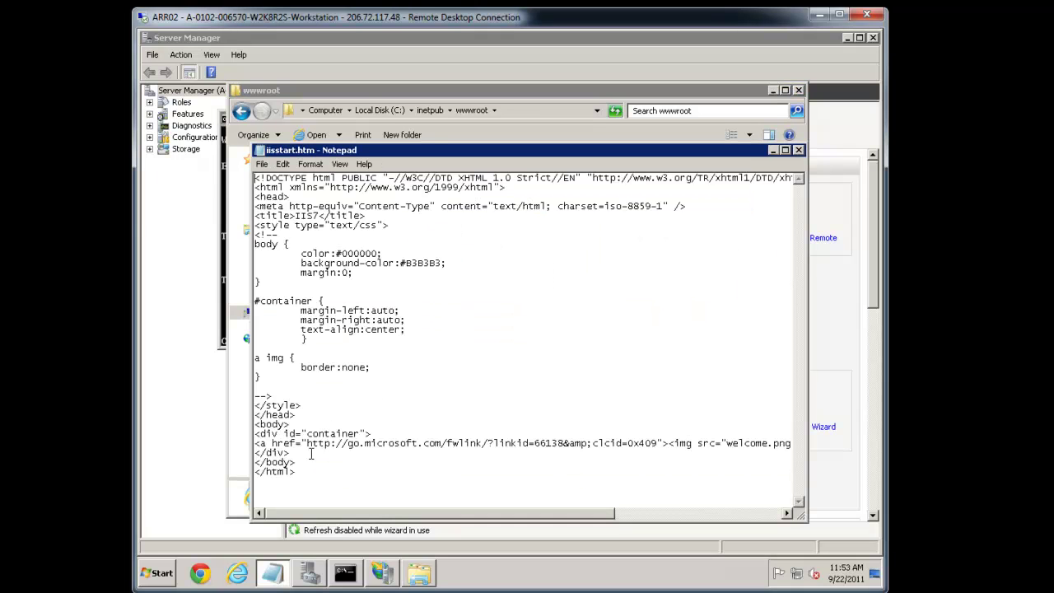
pyautogui.moveTo(306, 453); pyautogui.dragTo(255, 434)
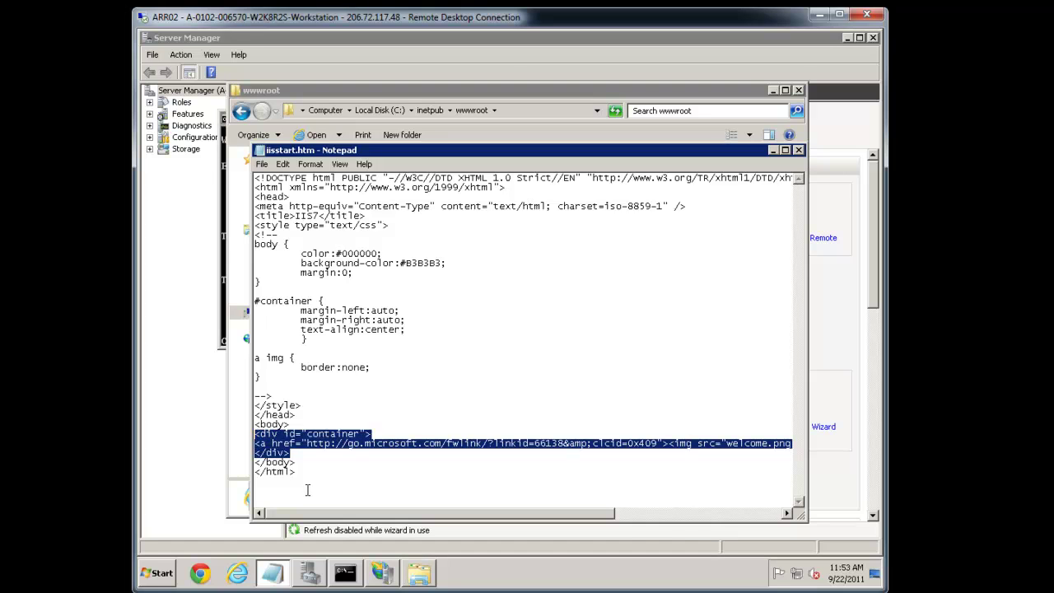
pyautogui.write('ARR02')
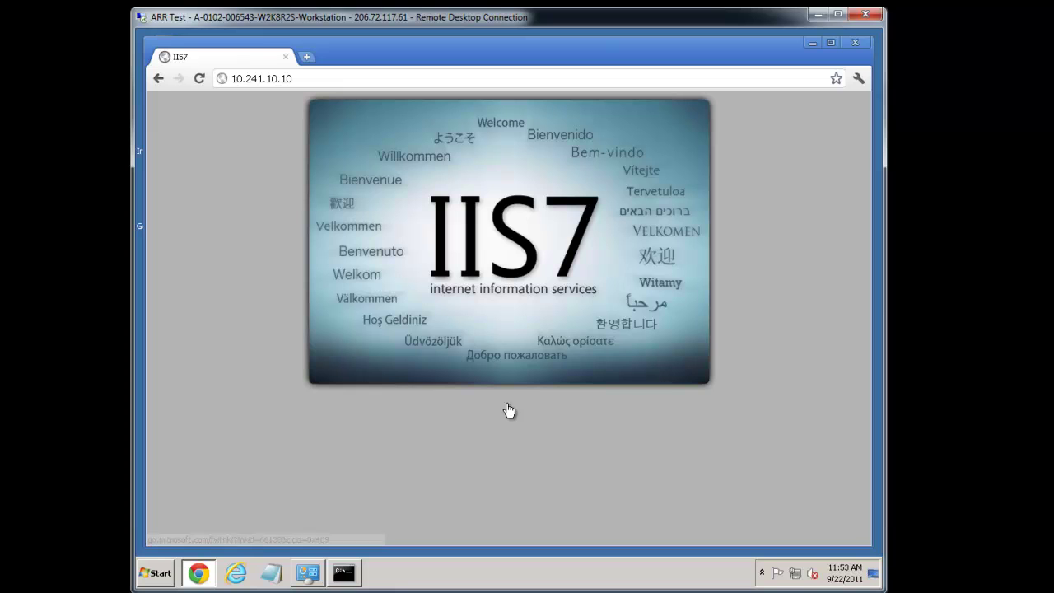
# Reload 10.241.10.10 in Chrome to get the ARR01 text page.
pyautogui.press('F5')
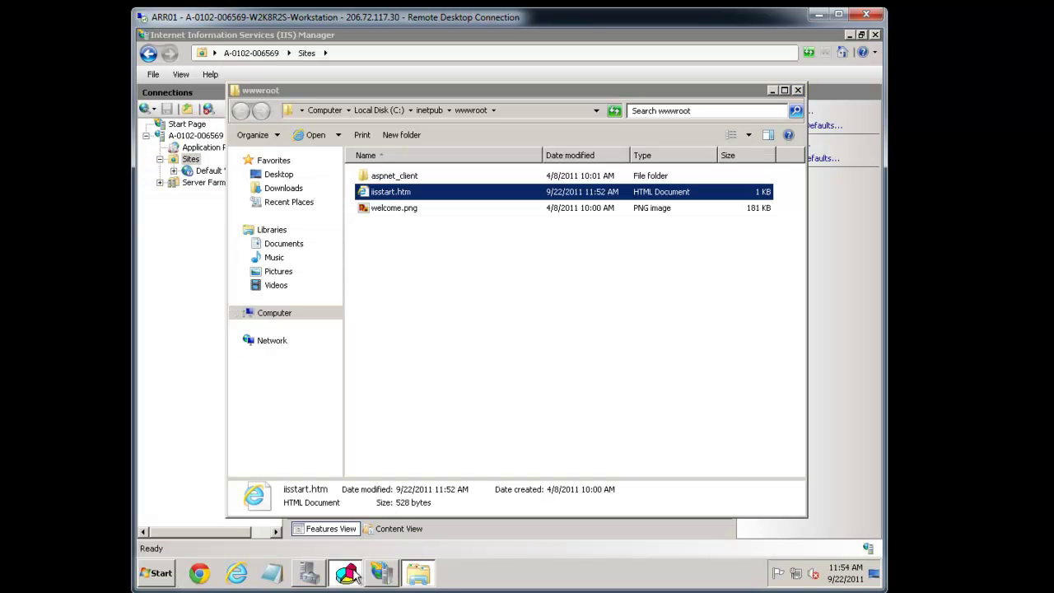
# Change cluster 10.241.10.10's 0–65535 port rule to Single host filtering.
pyautogui.rightClick(291, 163)
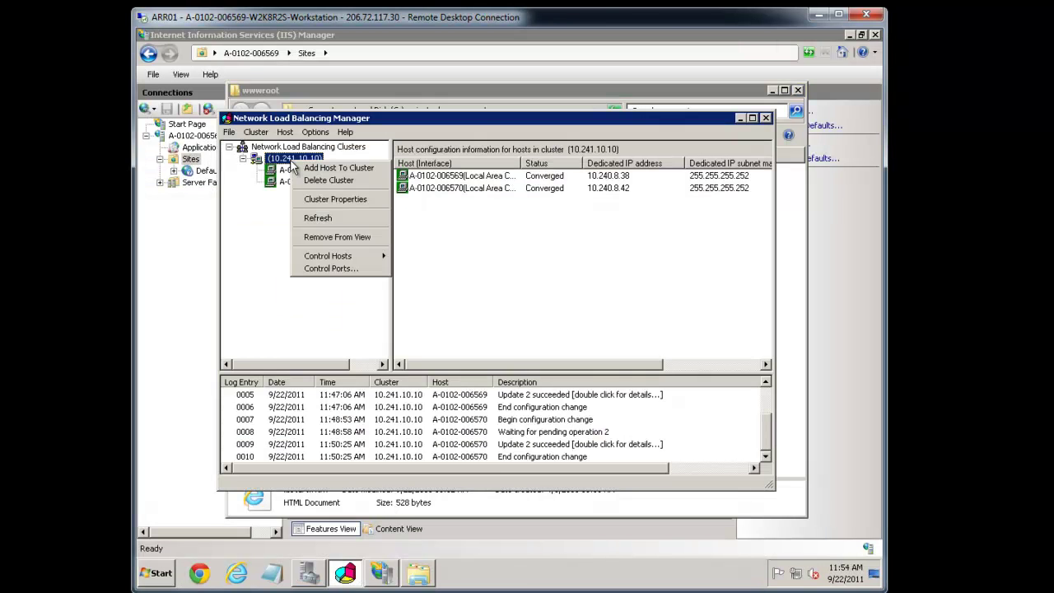
pyautogui.click(320, 198)
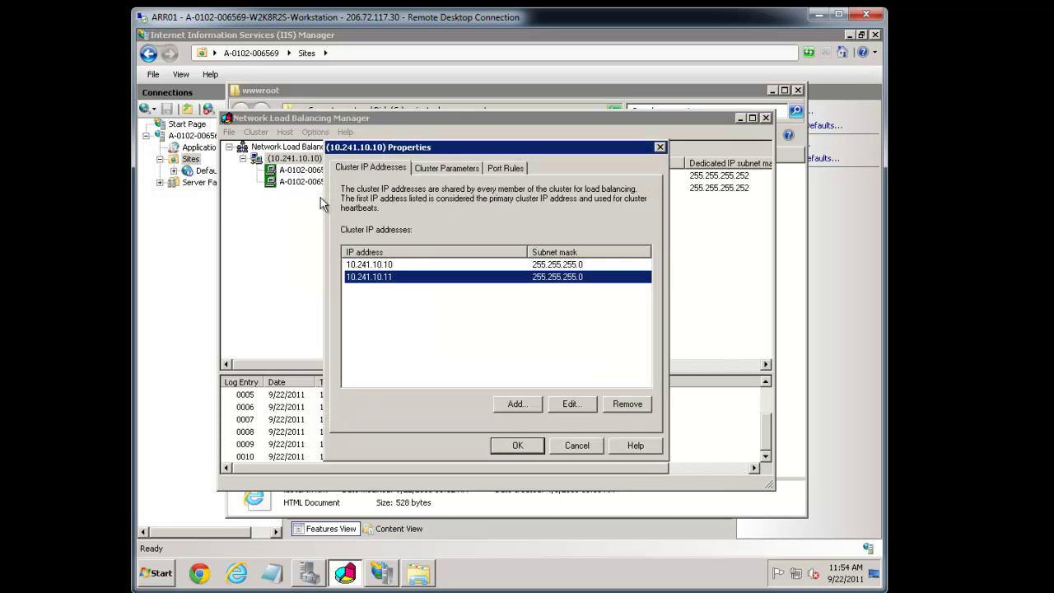
pyautogui.click(445, 168)
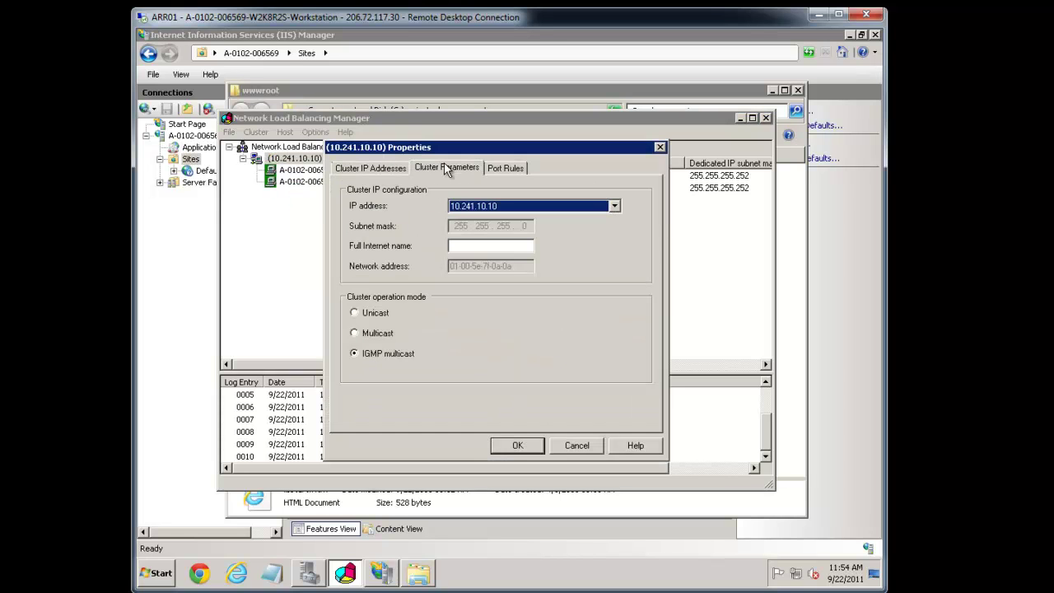
pyautogui.click(498, 167)
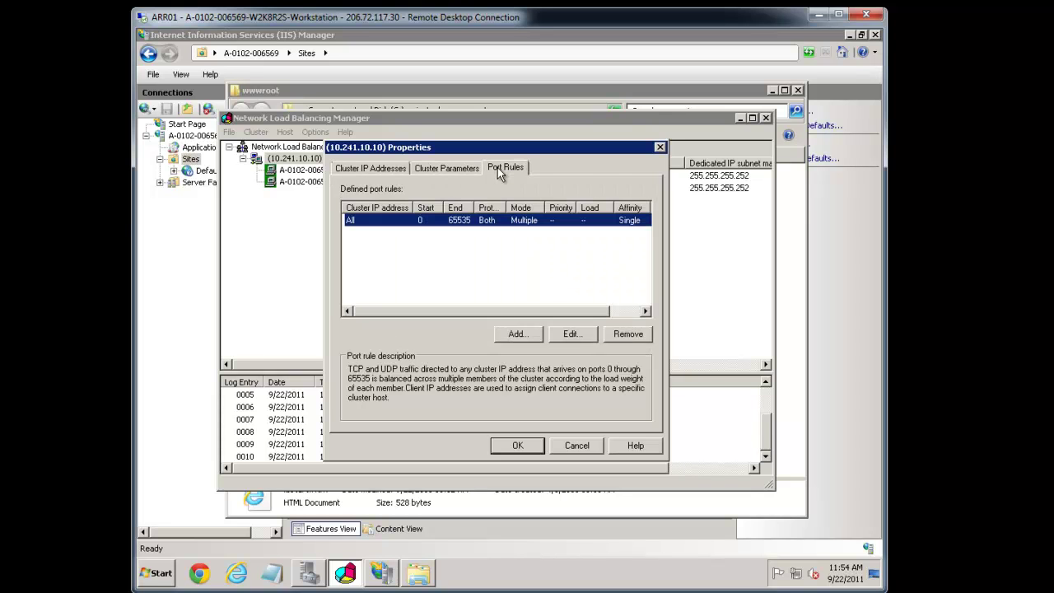
pyautogui.click(576, 333)
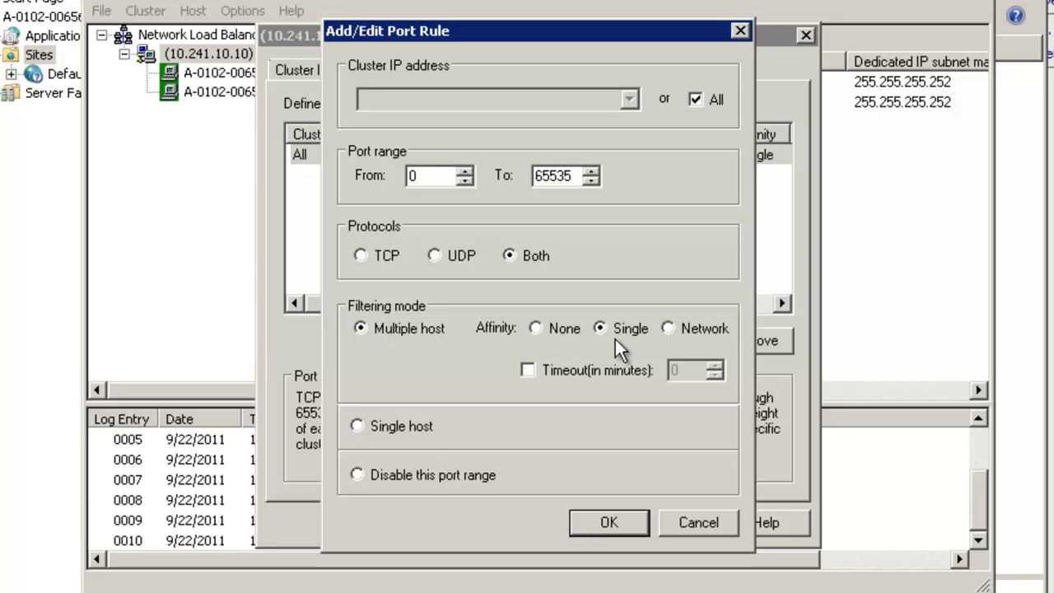
pyautogui.click(424, 428)
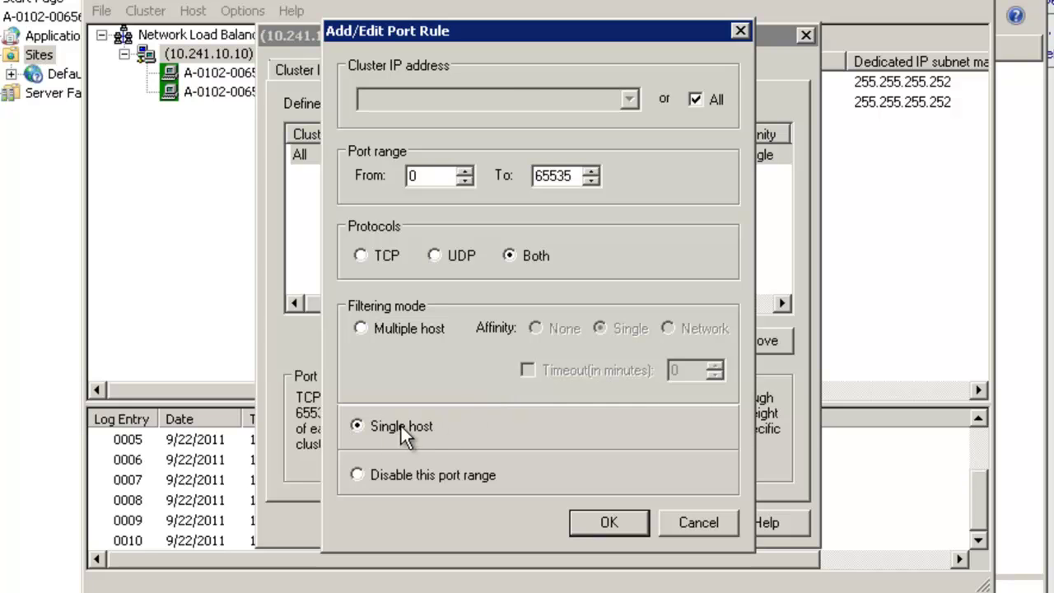
pyautogui.click(609, 523)
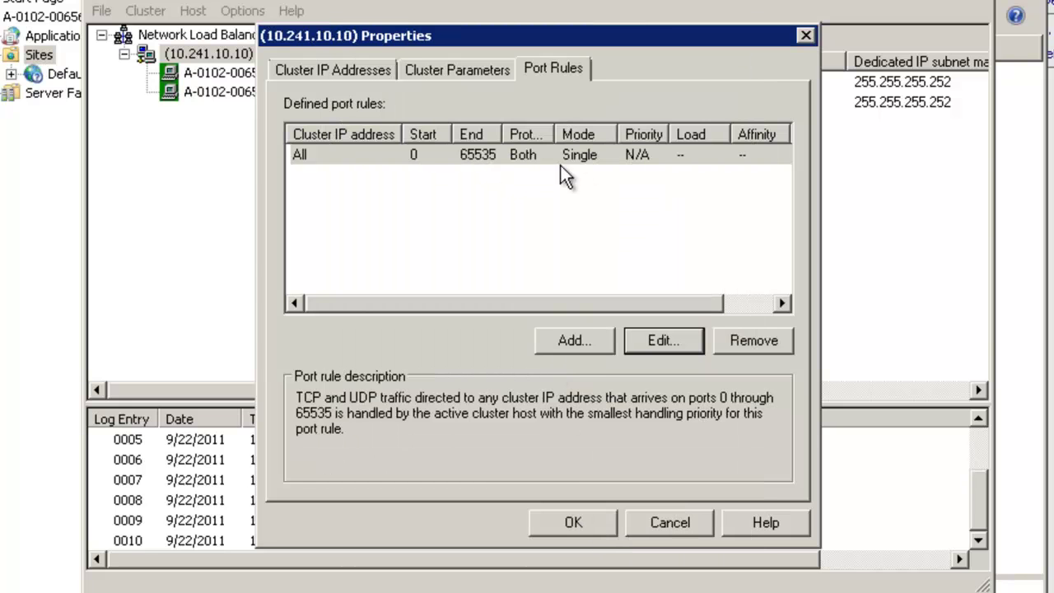
pyautogui.click(572, 524)
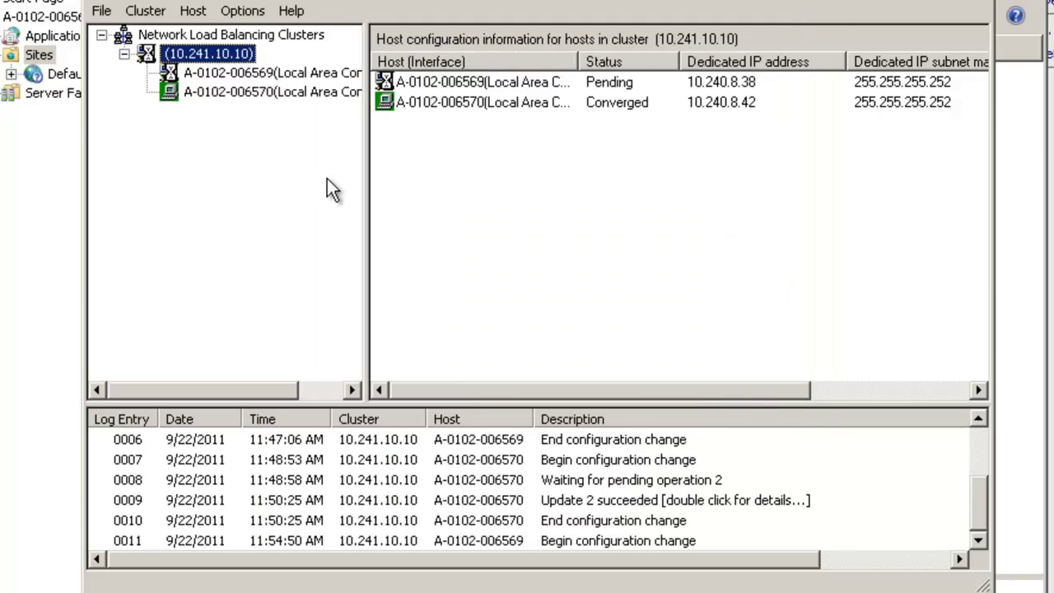
pyautogui.rightClick(284, 74)
pyautogui.click(337, 112)
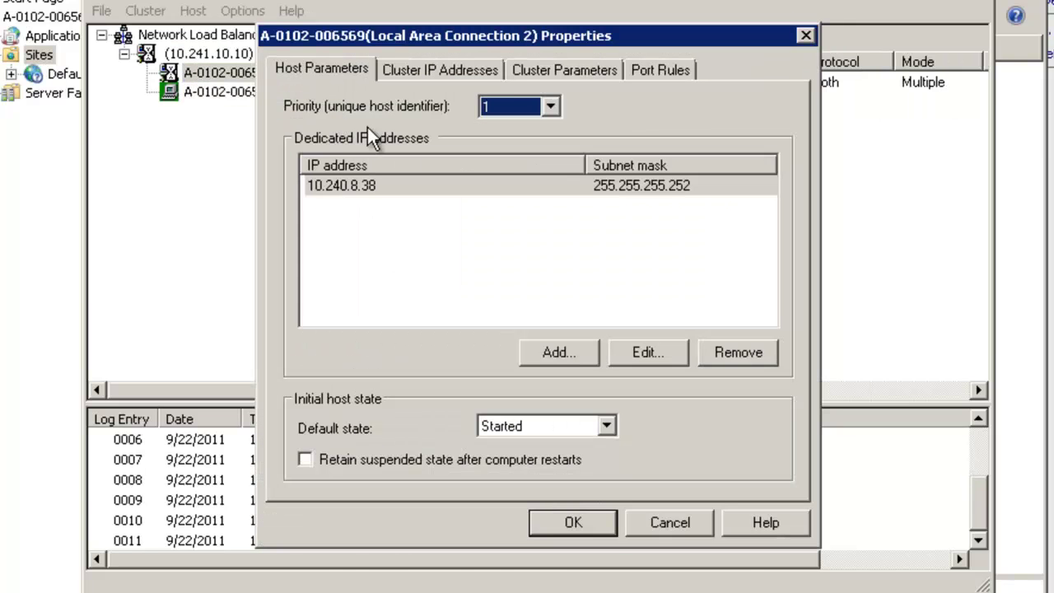
pyautogui.click(805, 36)
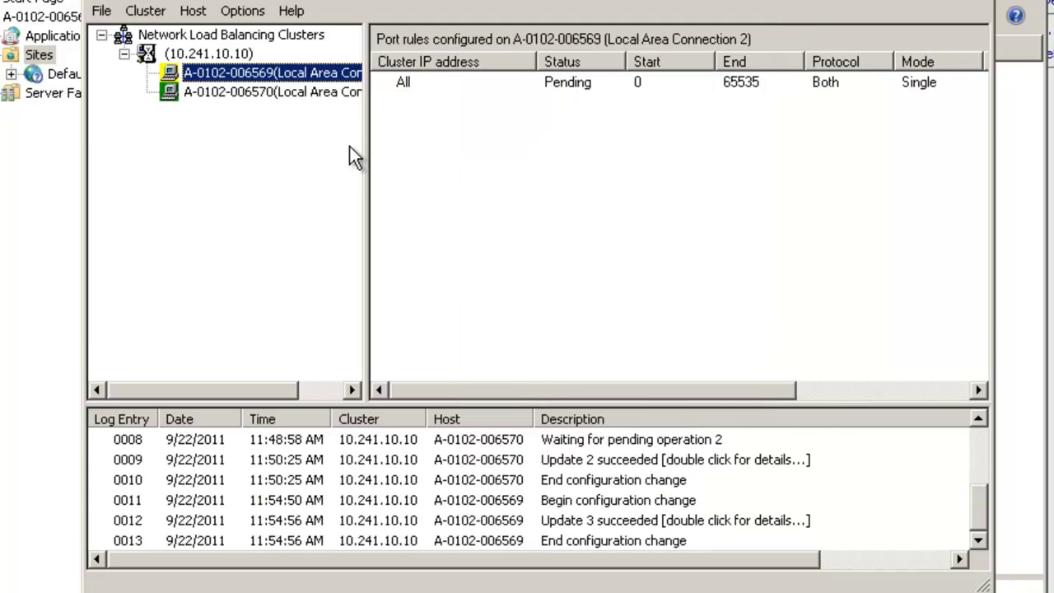
pyautogui.click(212, 53)
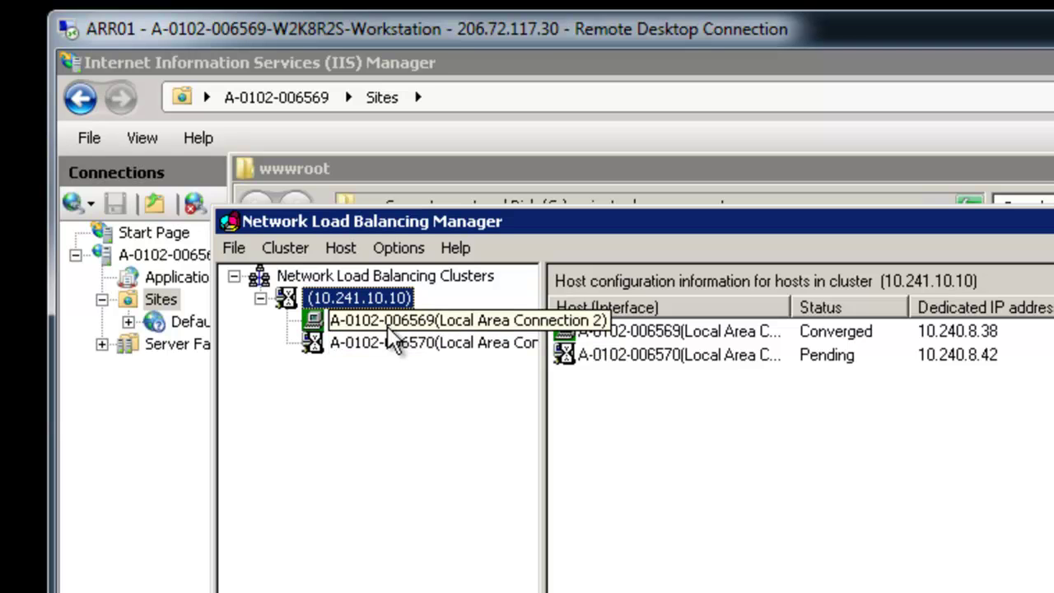
pyautogui.click(415, 321)
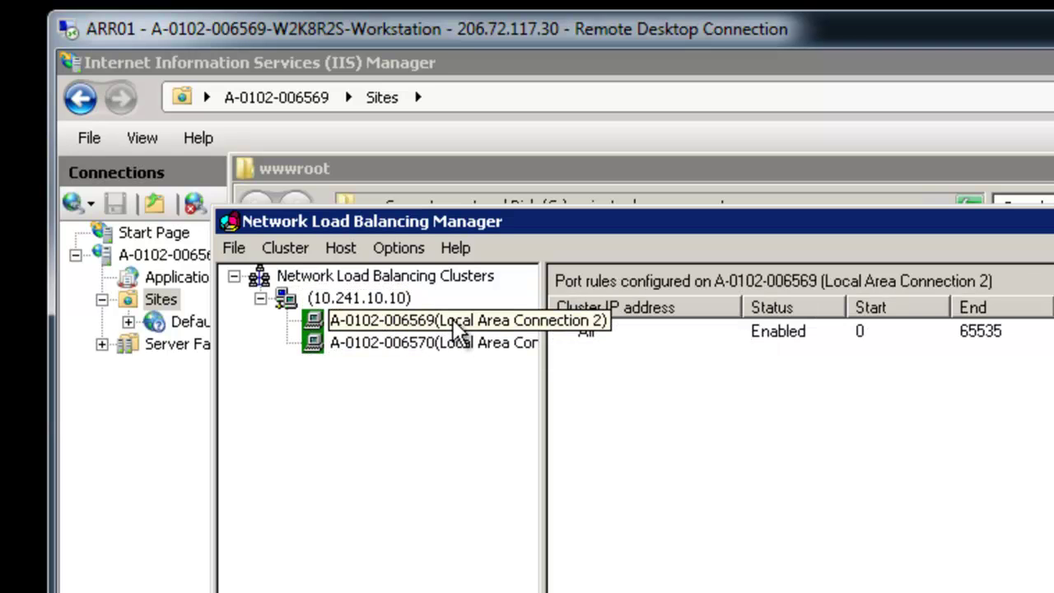
pyautogui.rightClick(433, 320)
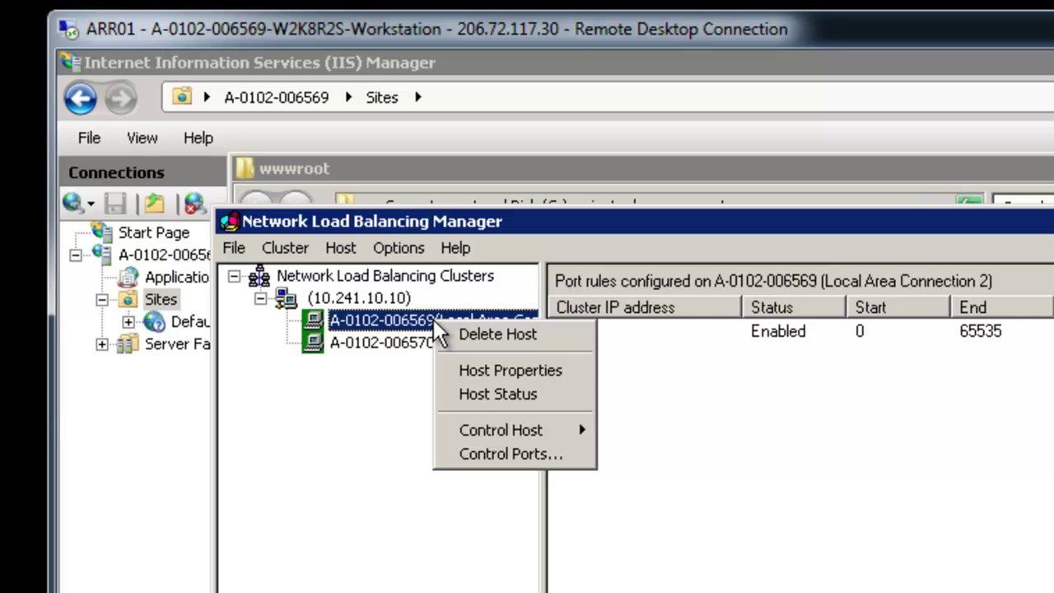
pyautogui.moveTo(522, 428)
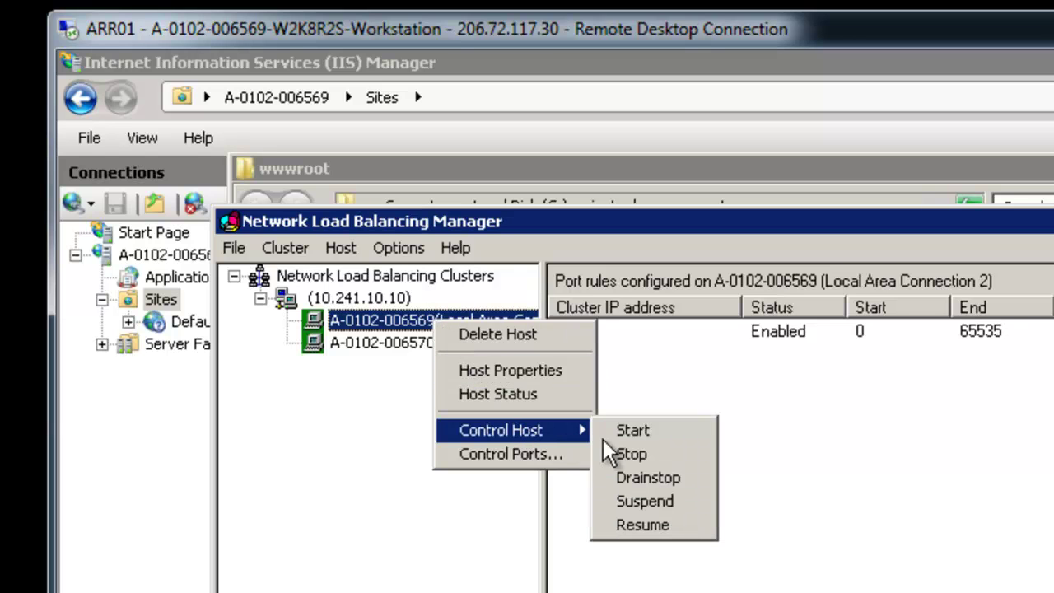
pyautogui.click(667, 467)
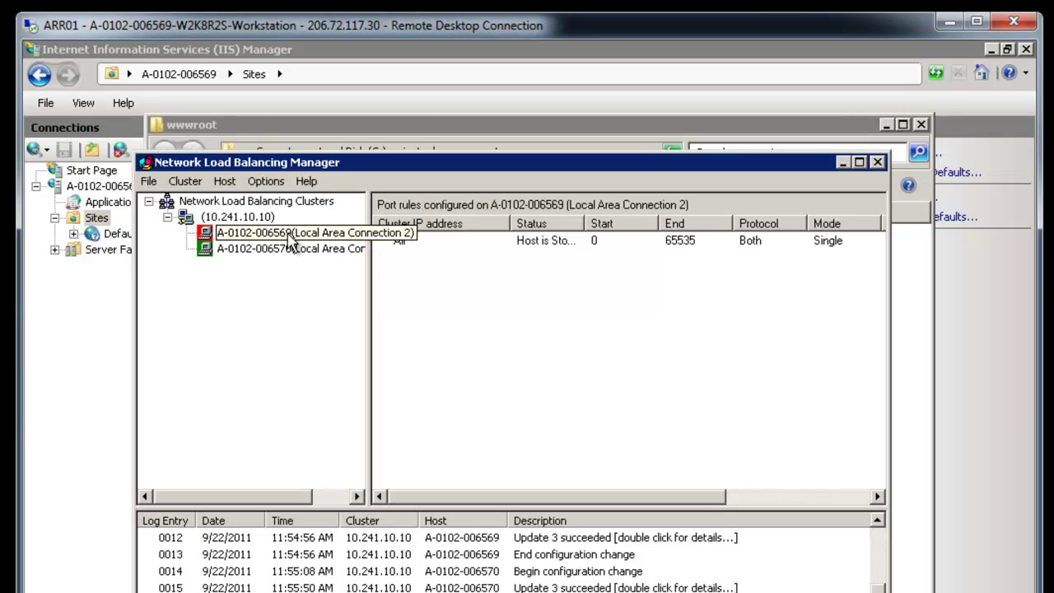
pyautogui.click(302, 253)
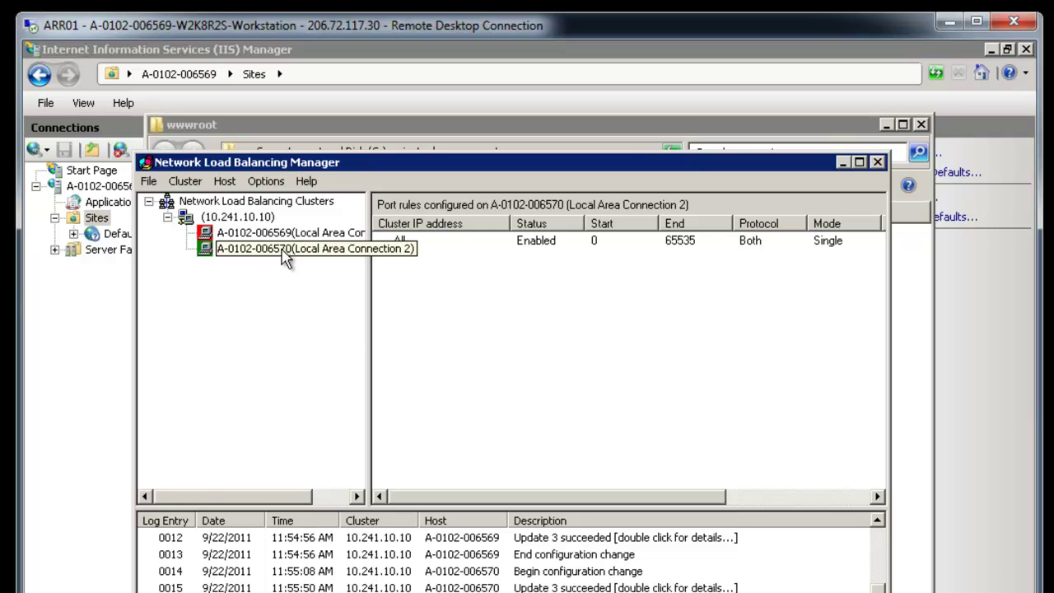
pyautogui.rightClick(284, 233)
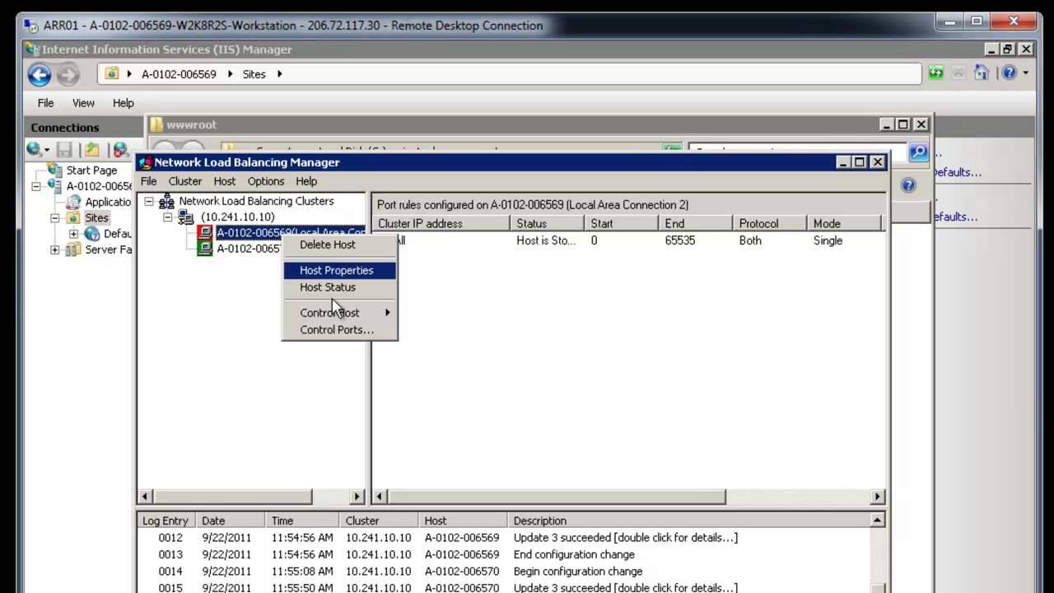
pyautogui.moveTo(353, 311)
pyautogui.click(423, 313)
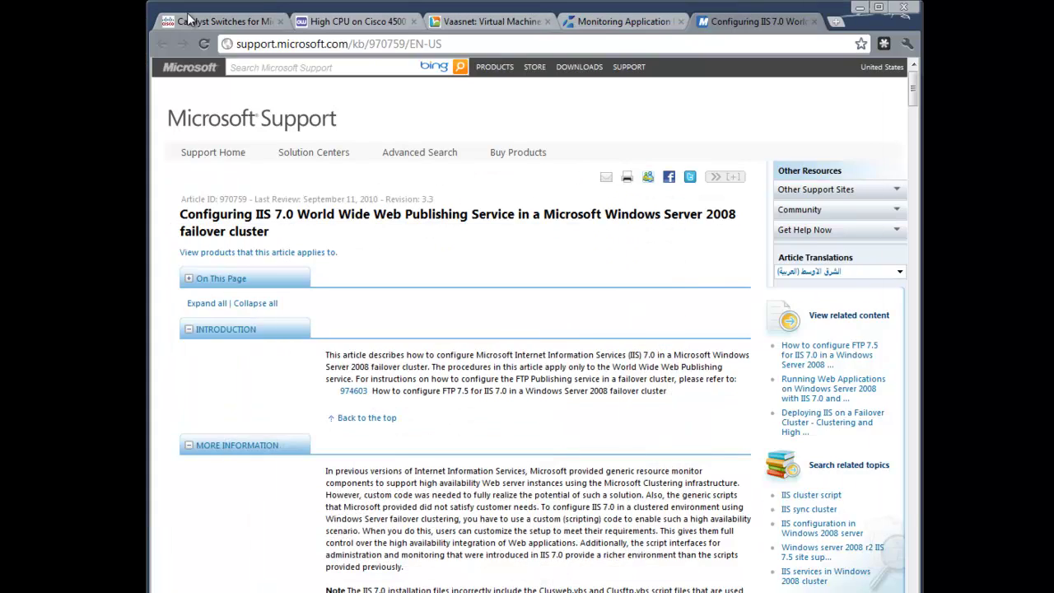
# Open the Cisco Catalyst NLB example and scroll down to its Multicast Mode section.
pyautogui.click(215, 21)
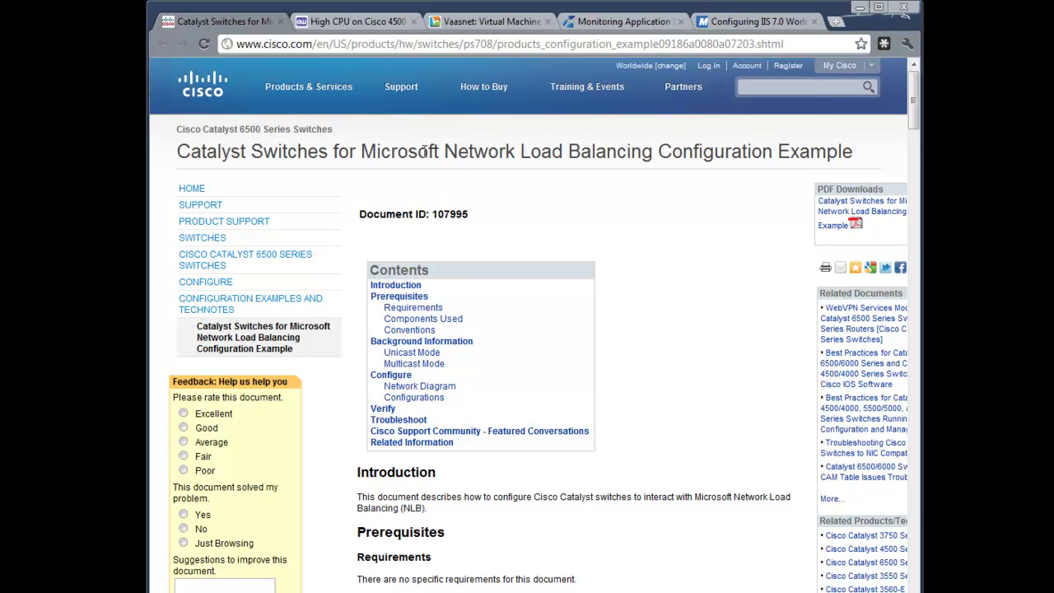
pyautogui.scroll(-5, 682, 287)
pyautogui.hscroll(1, 682, 288)
pyautogui.hscroll(1, 515, 399)
pyautogui.scroll(-9, 515, 398)
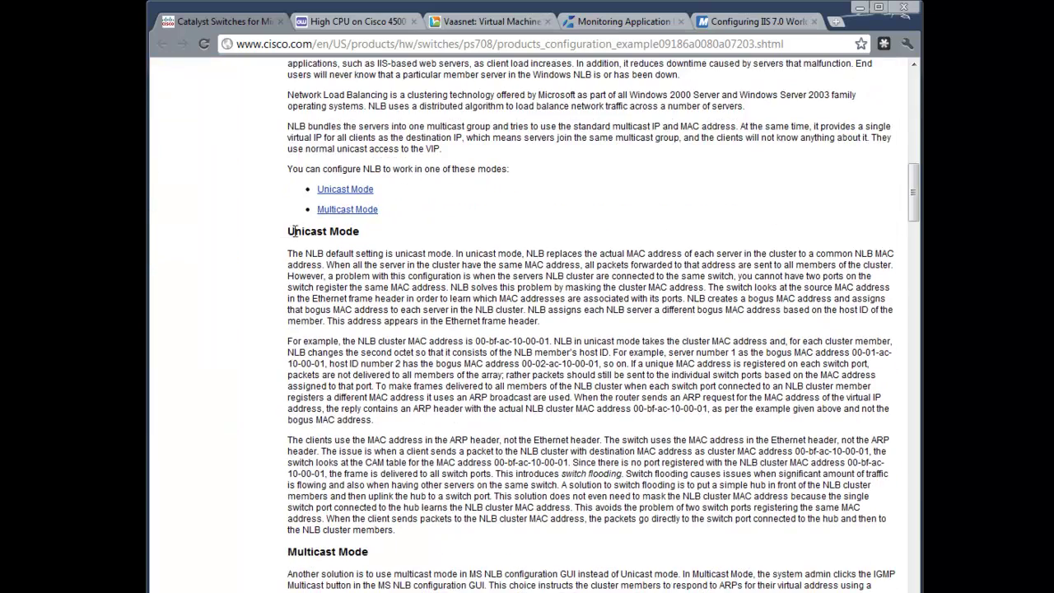
pyautogui.moveTo(319, 227); pyautogui.dragTo(380, 237)
pyautogui.click(381, 238)
pyautogui.scroll(-1, 485, 315)
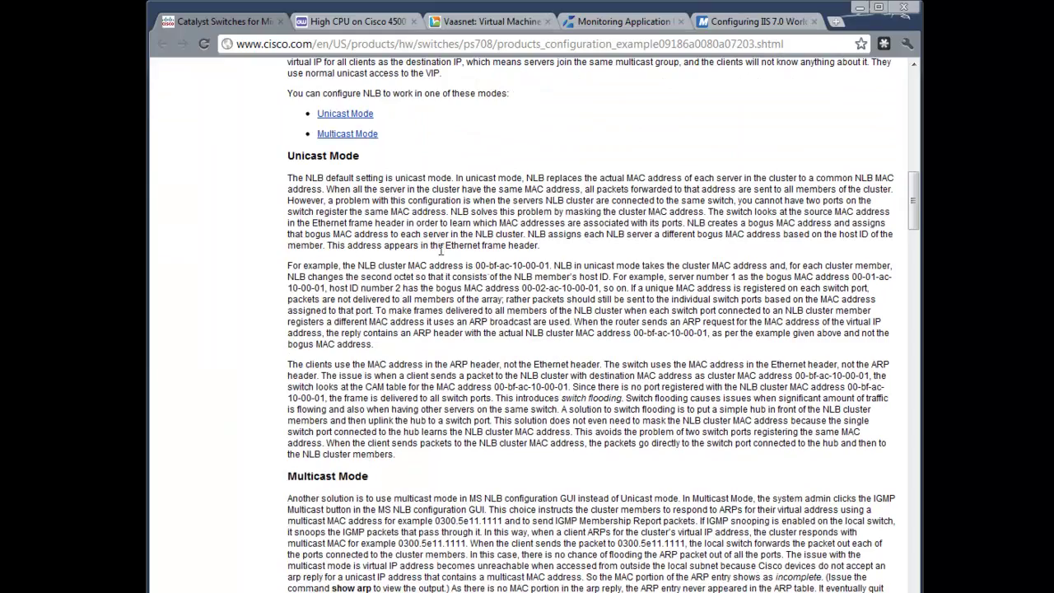
pyautogui.scroll(-4, 576, 276)
pyautogui.scroll(-1, 482, 214)
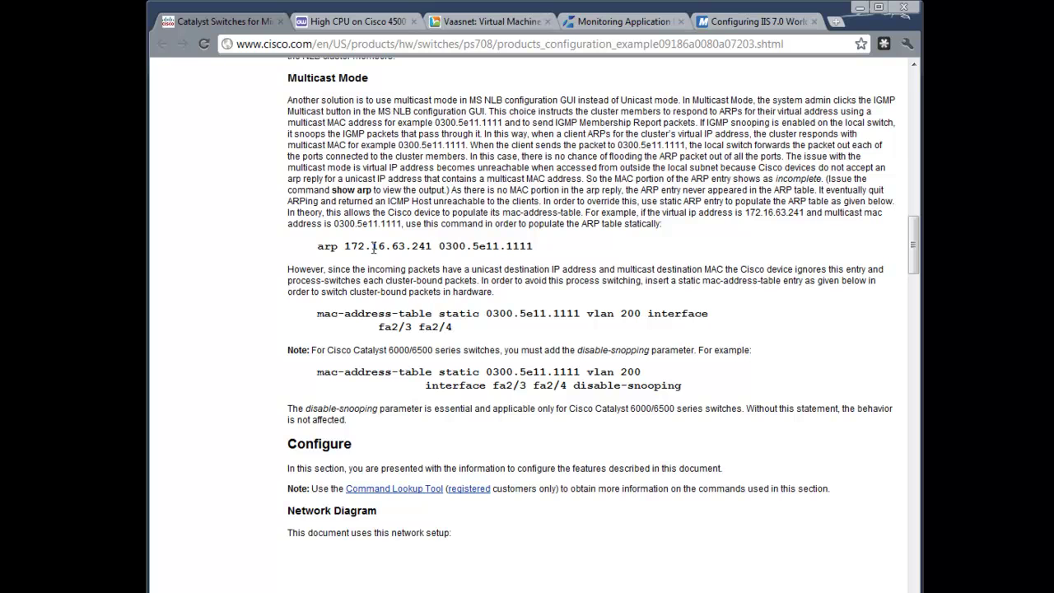
# Highlight the static arp command's IP 172.16.63.241 and multicast MAC 0300.5e11.1111.
pyautogui.moveTo(317, 246); pyautogui.dragTo(542, 250)
pyautogui.click(542, 250)
pyautogui.moveTo(347, 246); pyautogui.dragTo(434, 245)
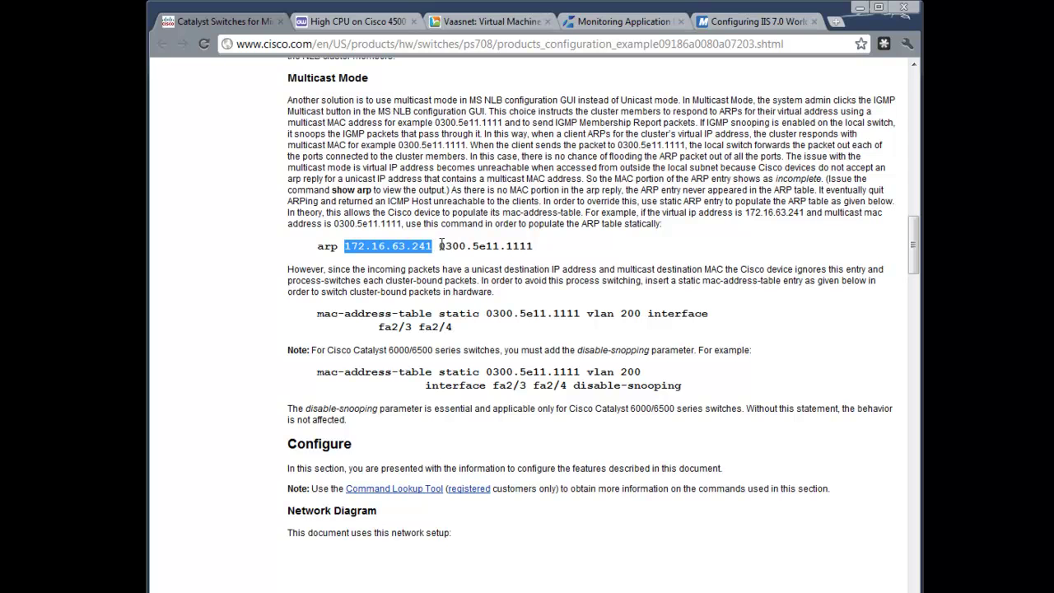
pyautogui.moveTo(439, 246); pyautogui.dragTo(542, 249)
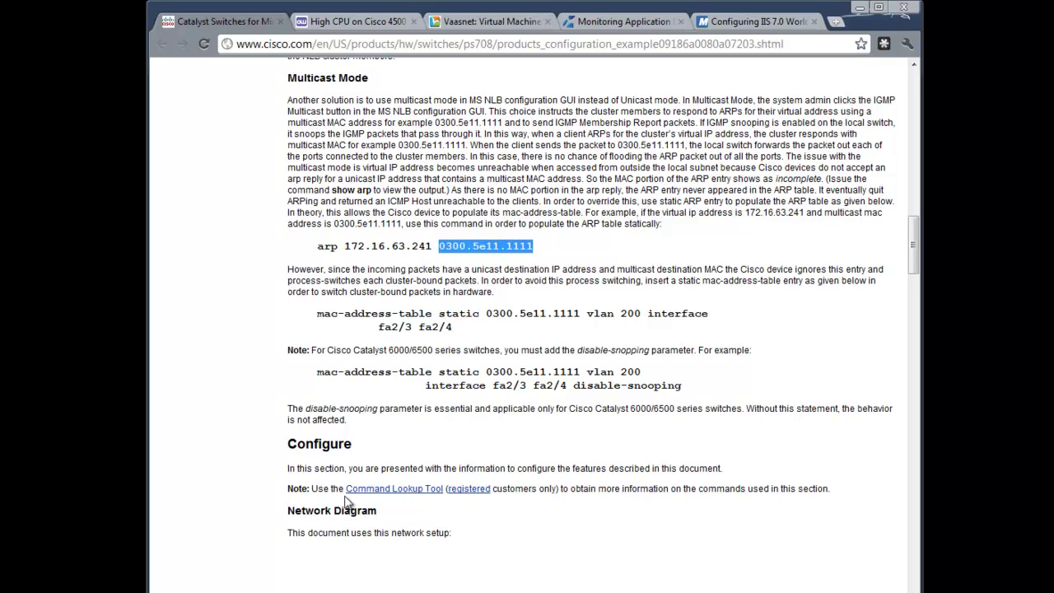
# Back on the remote server, show cluster 10.241.10.10's Cluster Parameters tab.
pyautogui.click(330, 585)
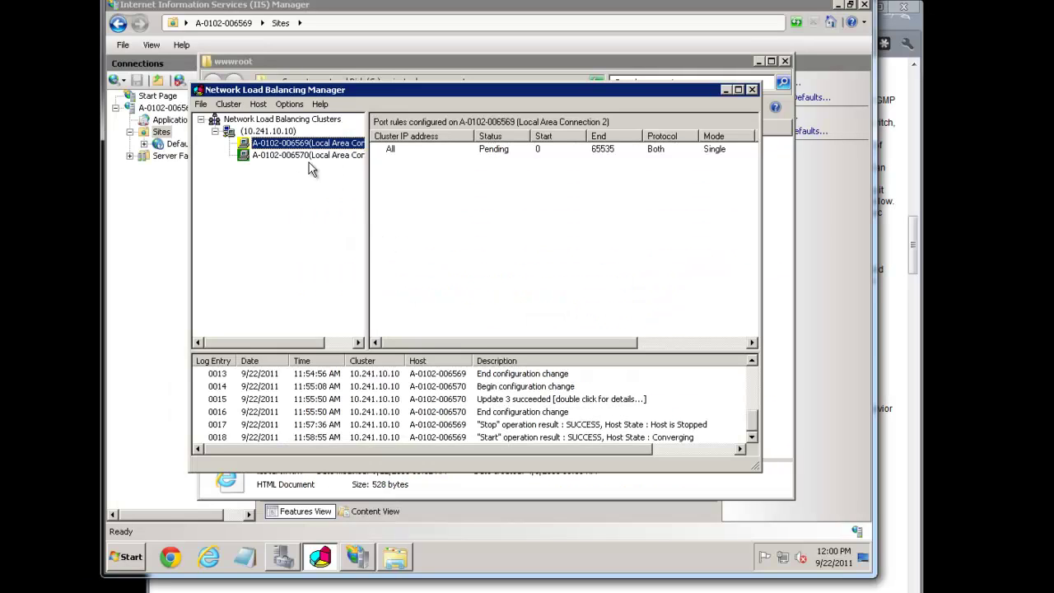
pyautogui.rightClick(274, 133)
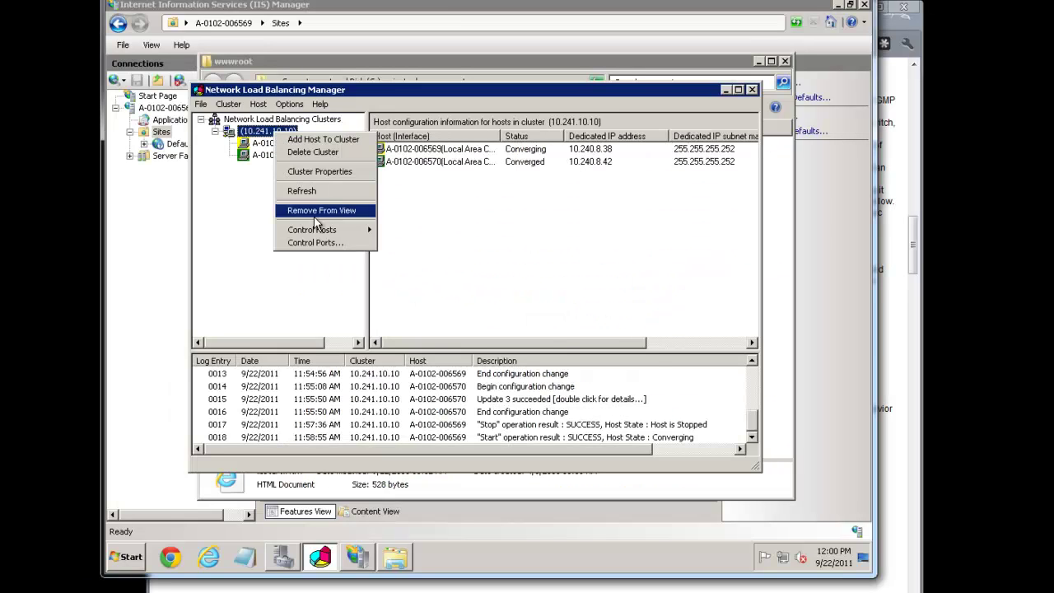
pyautogui.click(314, 172)
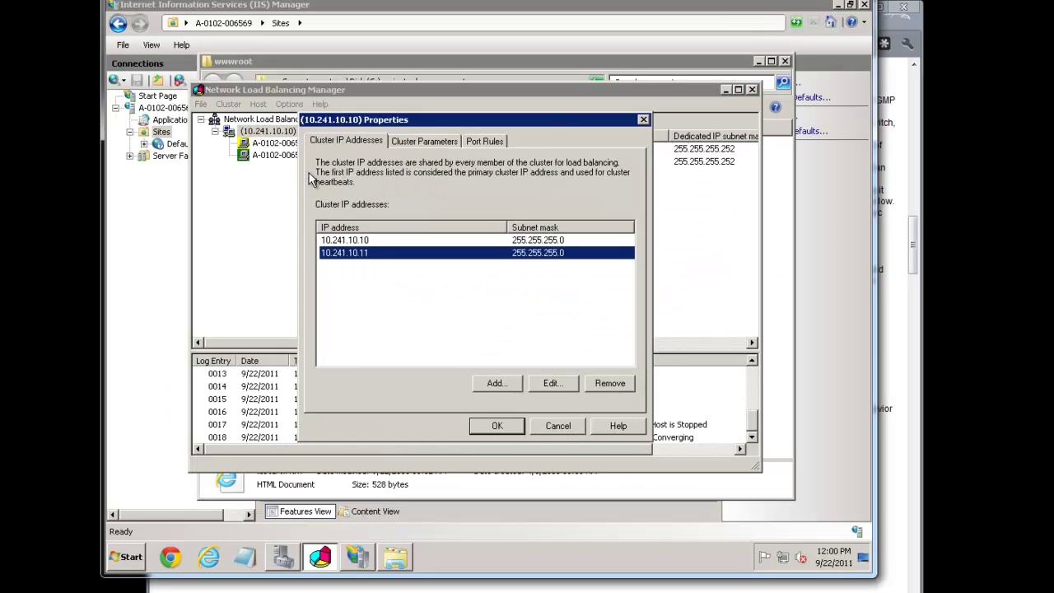
pyautogui.click(417, 143)
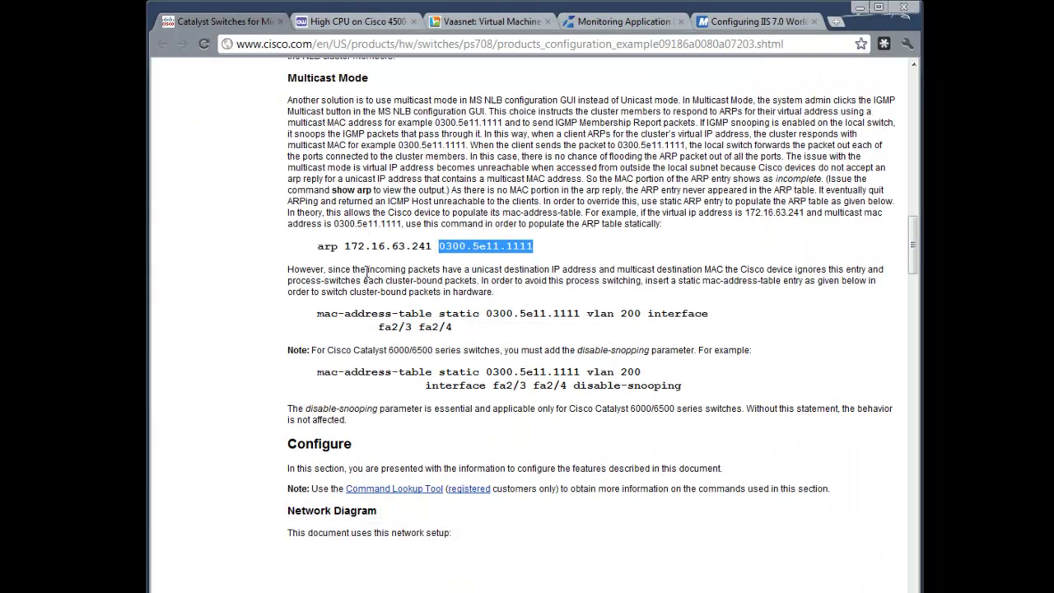
pyautogui.click(291, 268)
pyautogui.moveTo(290, 268); pyautogui.dragTo(490, 292)
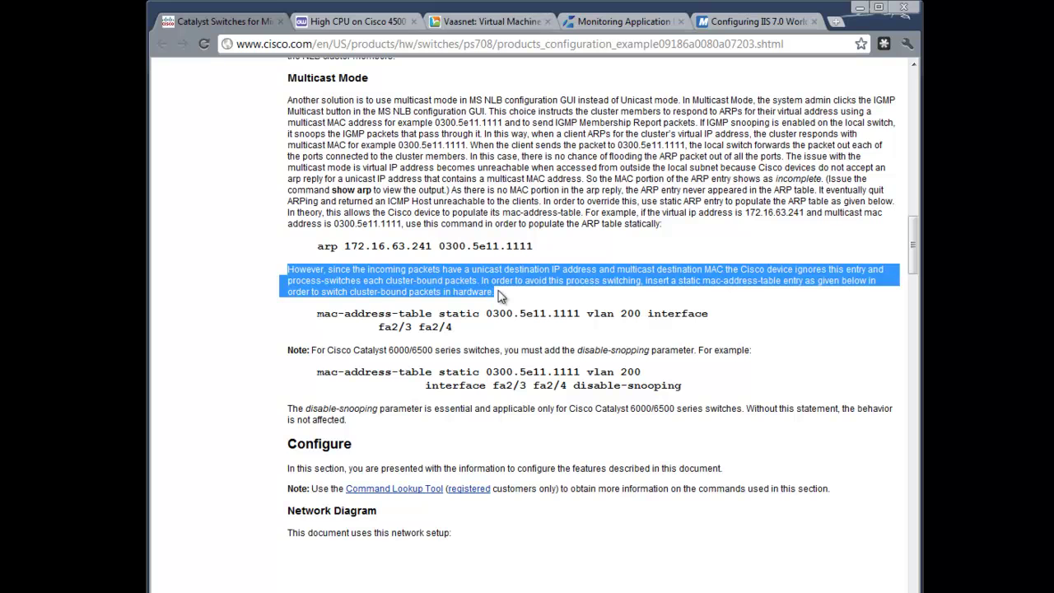
pyautogui.click(503, 296)
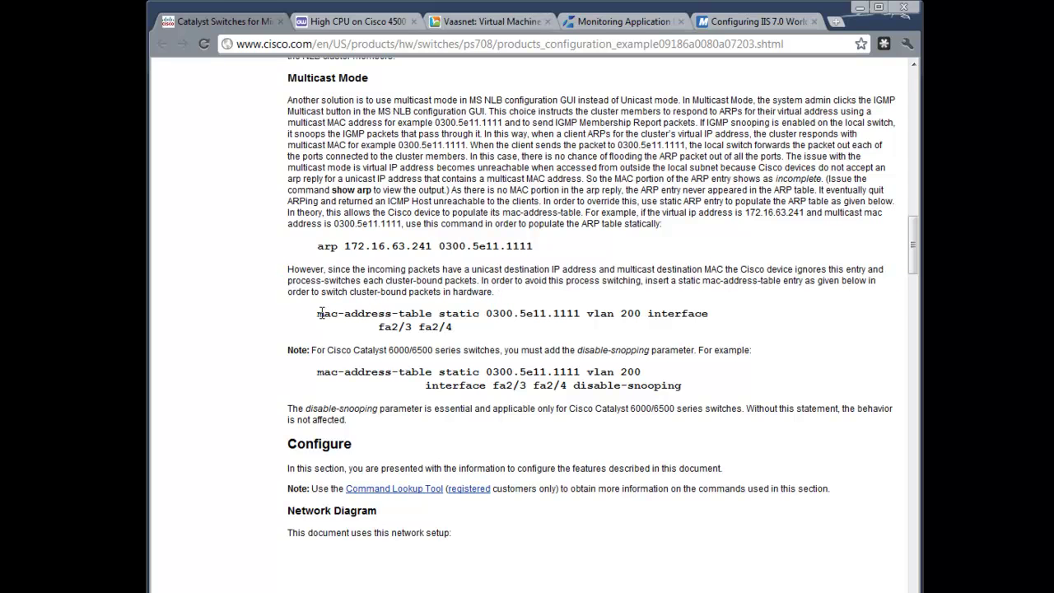
pyautogui.moveTo(318, 313)
pyautogui.mouseDown()
pyautogui.moveTo(438, 315)
pyautogui.moveTo(320, 314)
pyautogui.mouseUp()
pyautogui.click(354, 22)
pyautogui.scroll(1, 472, 356)
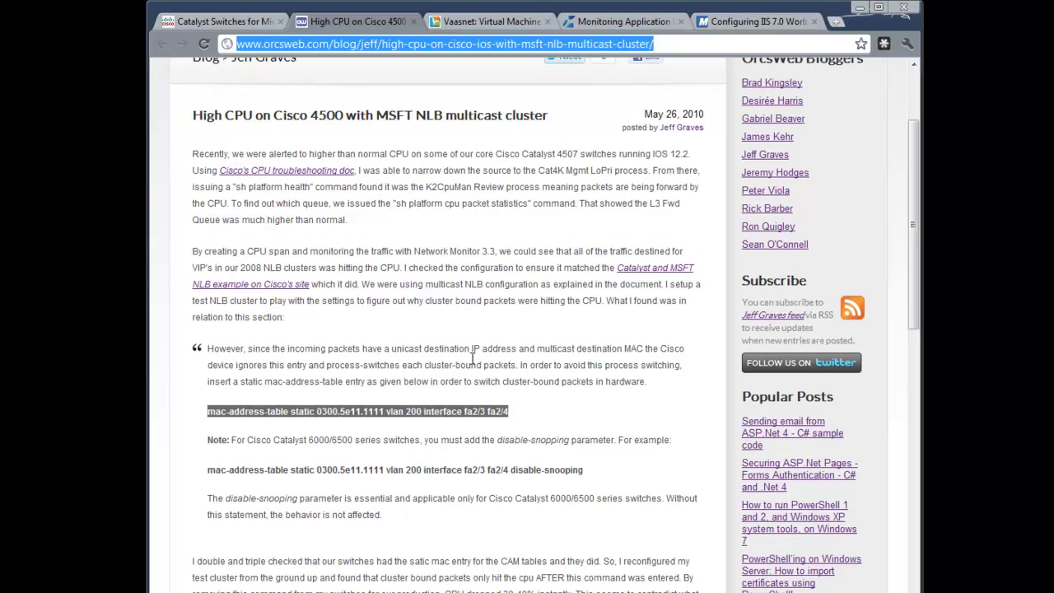
pyautogui.click(487, 115)
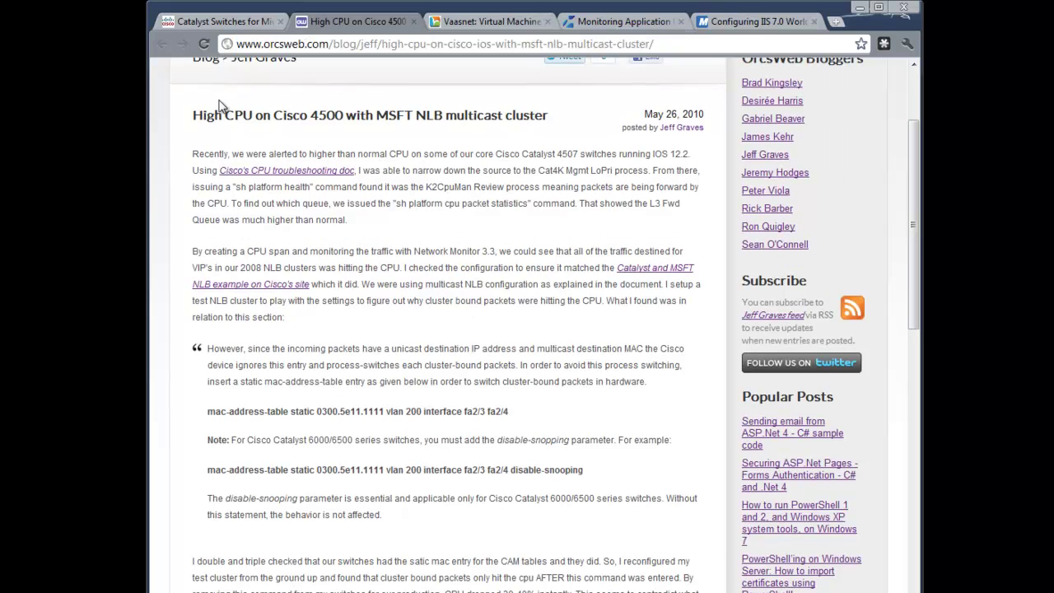
pyautogui.scroll(1, 458, 150)
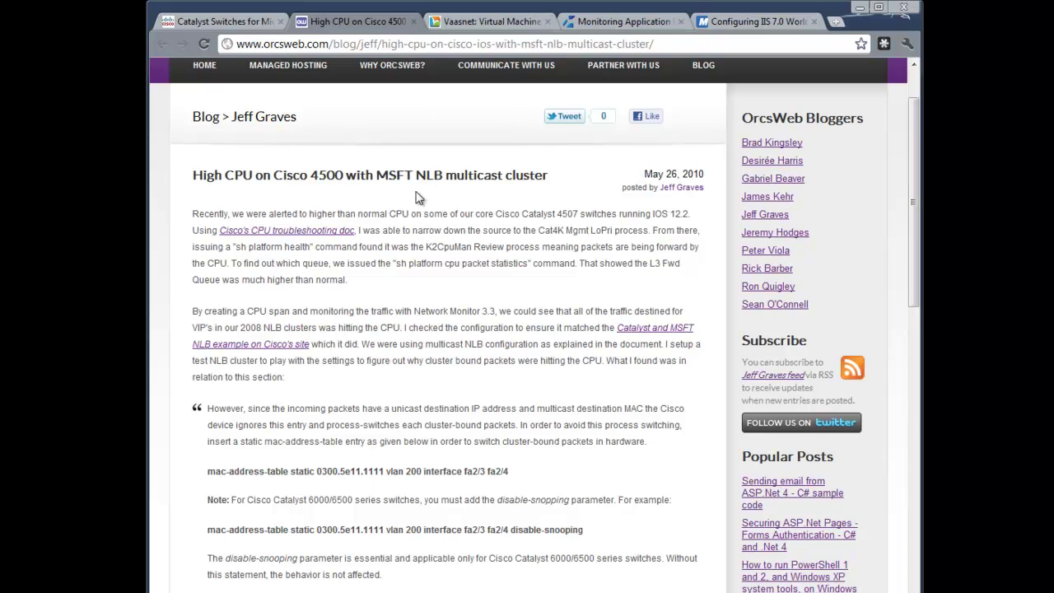
pyautogui.scroll(-1, 451, 236)
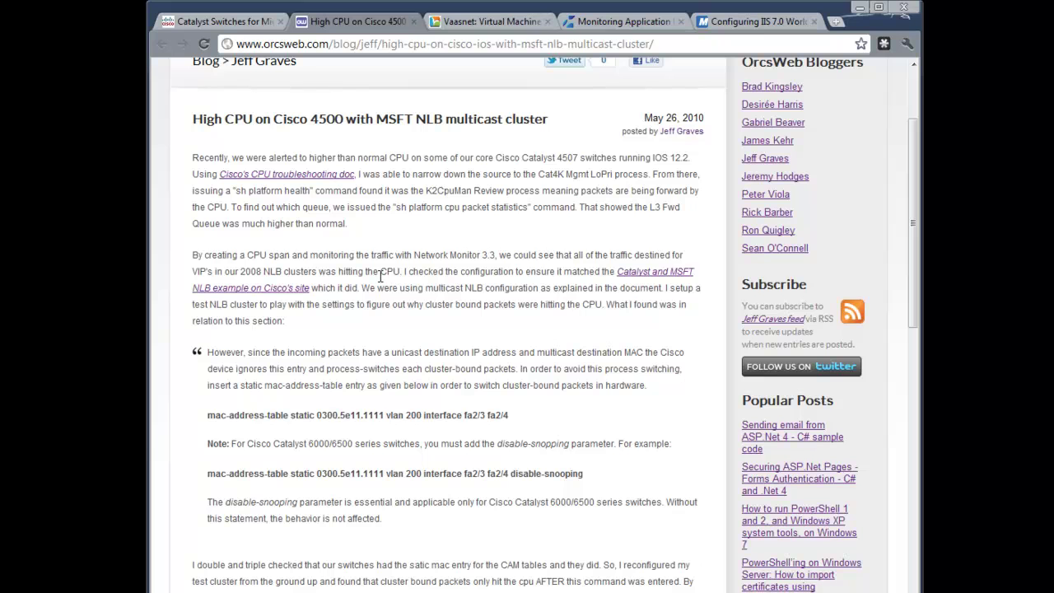
pyautogui.moveTo(400, 272); pyautogui.dragTo(387, 271)
pyautogui.scroll(-2, 399, 273)
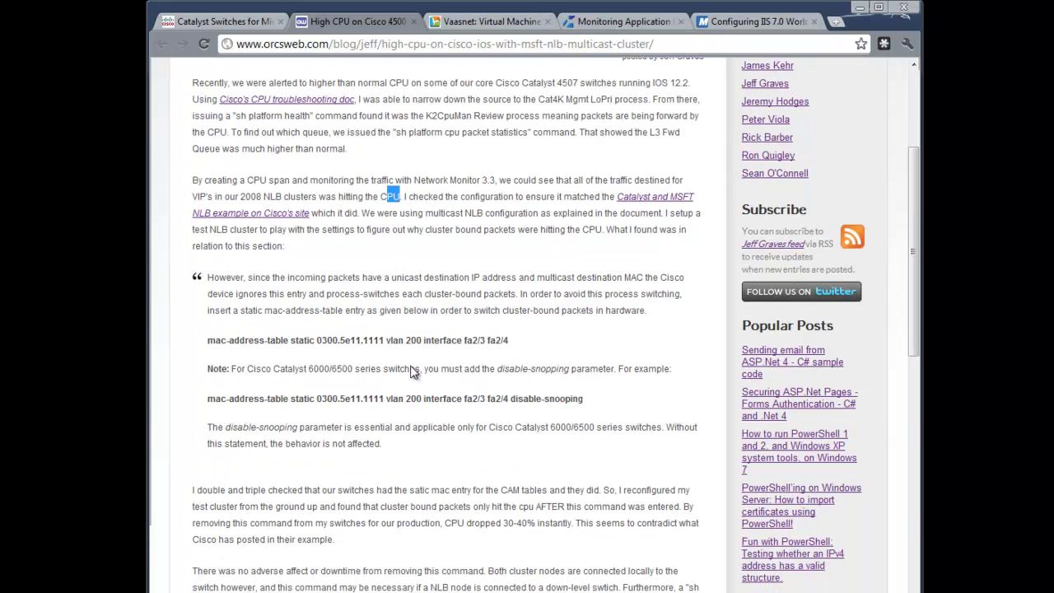
pyautogui.moveTo(511, 342); pyautogui.dragTo(209, 344)
pyautogui.scroll(-2, 223, 344)
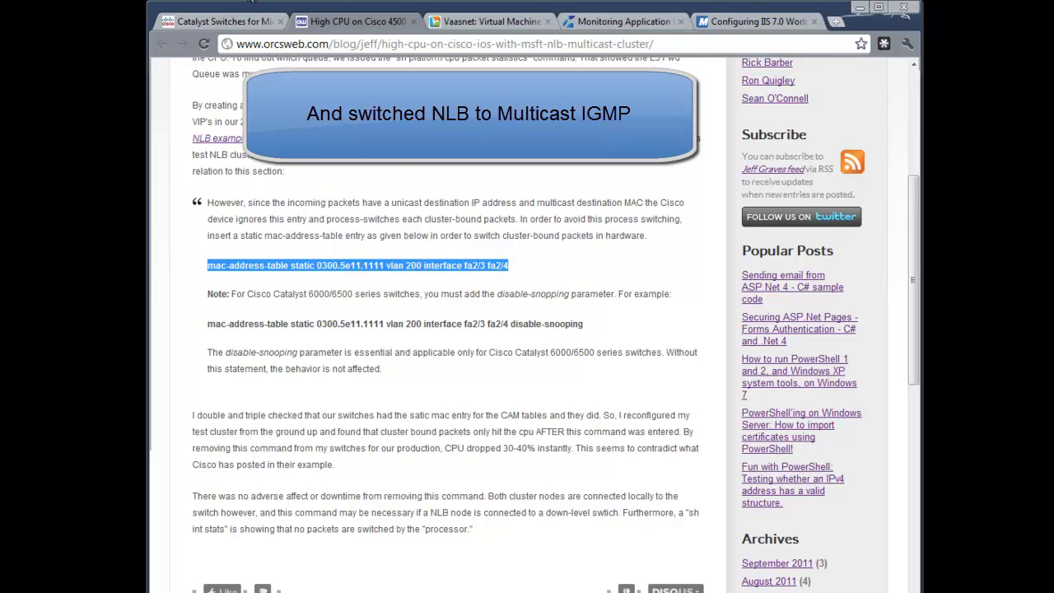
pyautogui.click(237, 23)
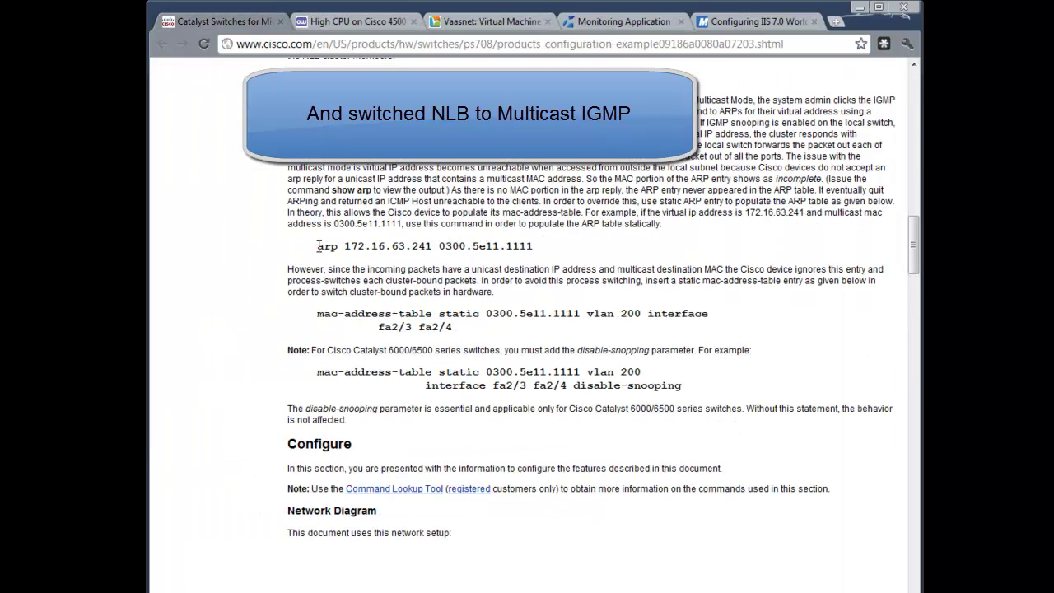
pyautogui.moveTo(317, 247); pyautogui.dragTo(535, 246)
pyautogui.click(536, 246)
# Skim the MSDN Monitoring Application Level Health page, then move to the IIS 7.0 failover-cluster support article.
pyautogui.click(623, 21)
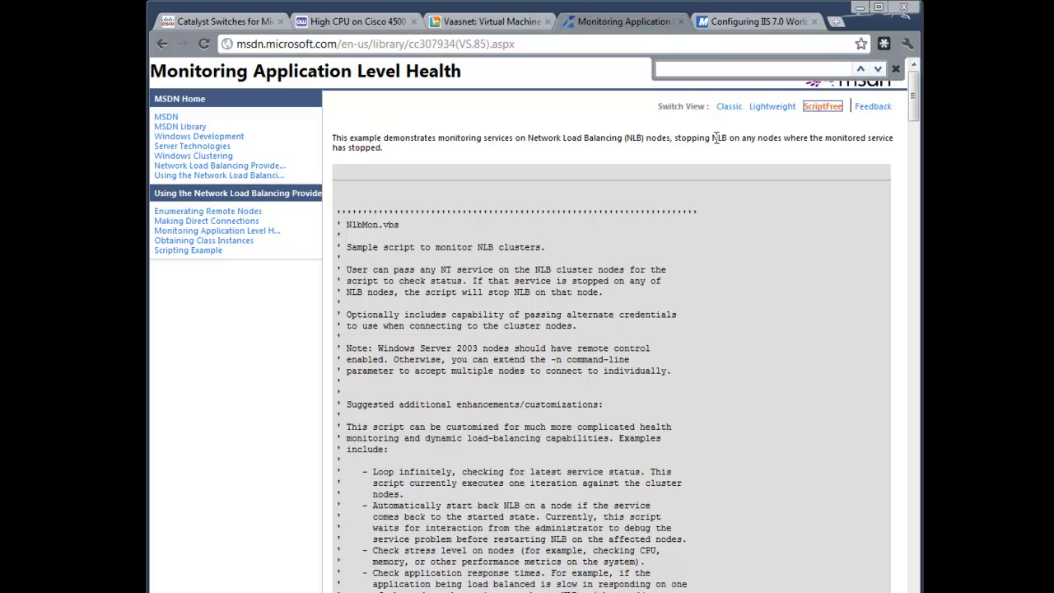
pyautogui.moveTo(710, 138); pyautogui.dragTo(735, 138)
pyautogui.scroll(-1, 646, 222)
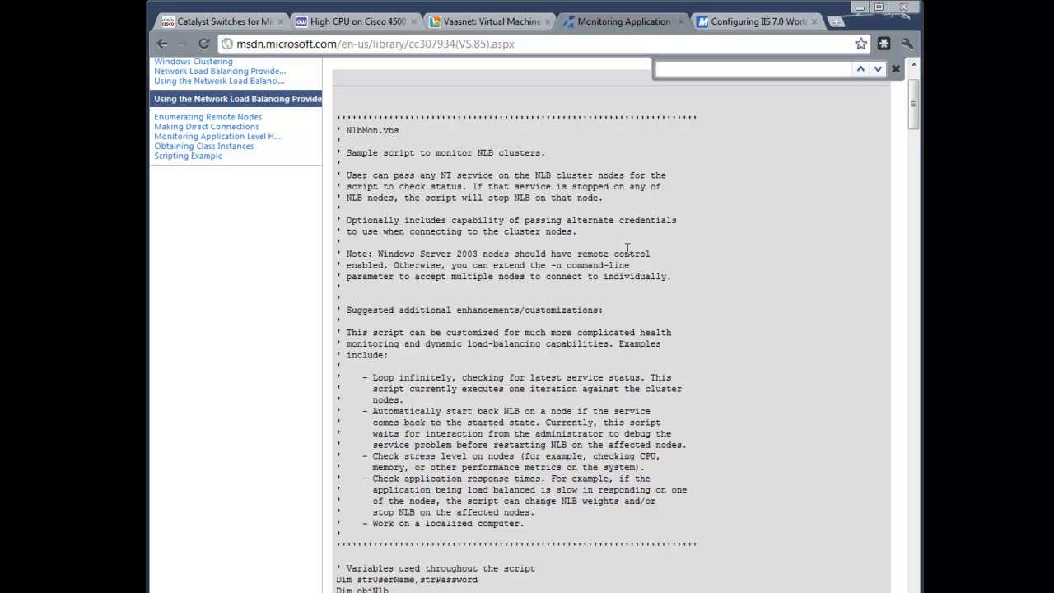
pyautogui.scroll(-1, 627, 248)
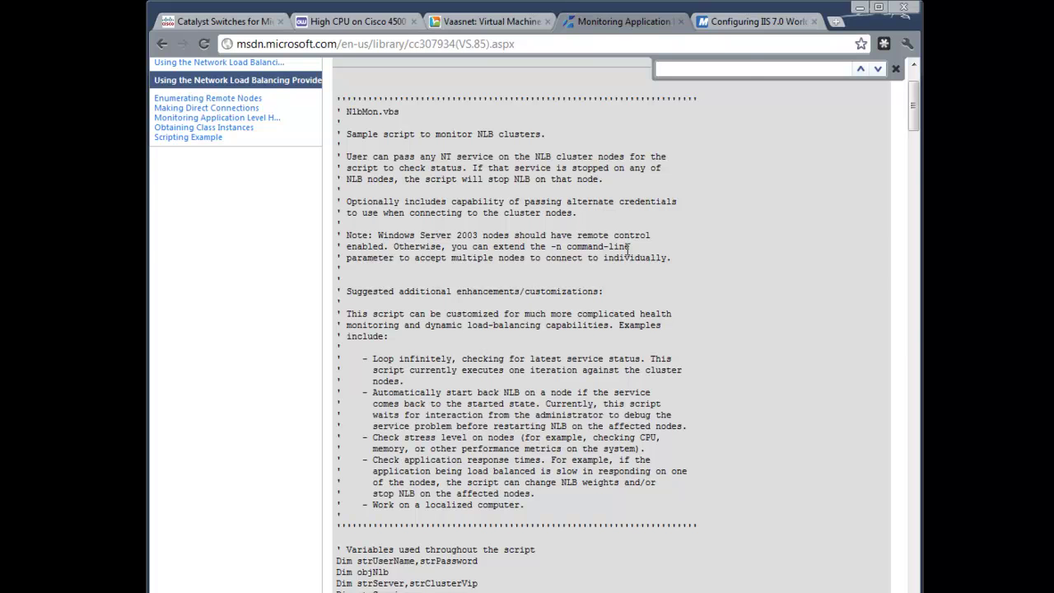
pyautogui.scroll(1, 628, 248)
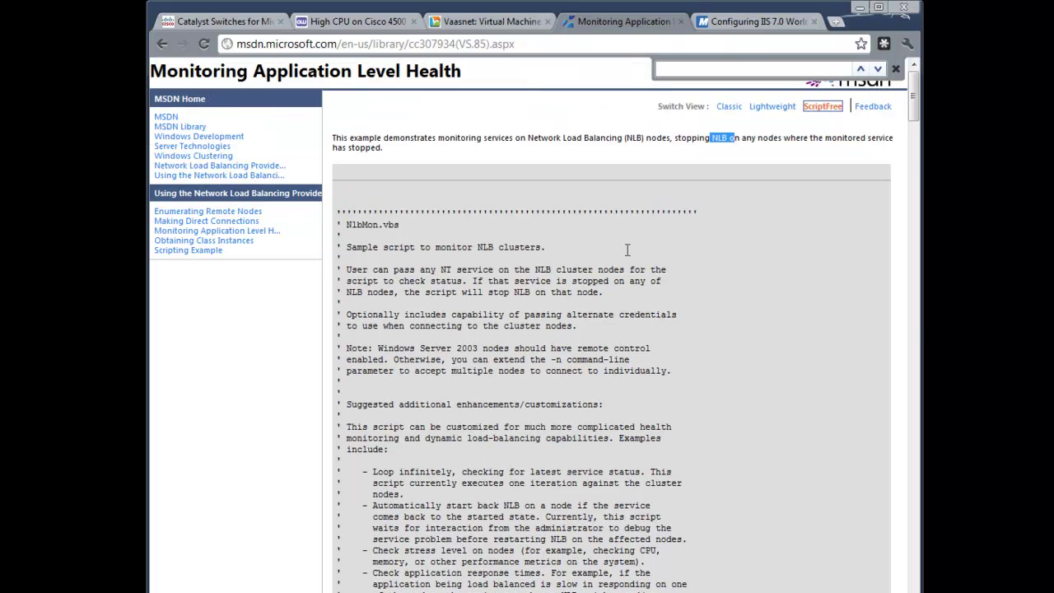
pyautogui.moveTo(333, 137); pyautogui.dragTo(395, 145)
pyautogui.click(409, 150)
pyautogui.click(737, 23)
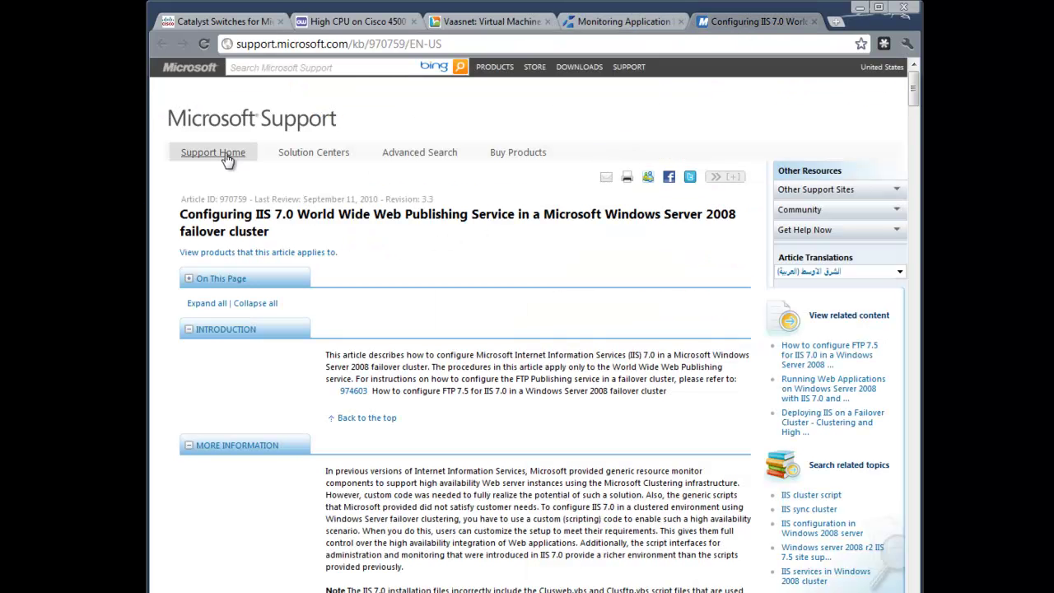
# Scroll support article 970759 on IIS 7.0 in a failover cluster down toward its script sample.
pyautogui.moveTo(285, 214); pyautogui.dragTo(341, 214)
pyautogui.click(356, 214)
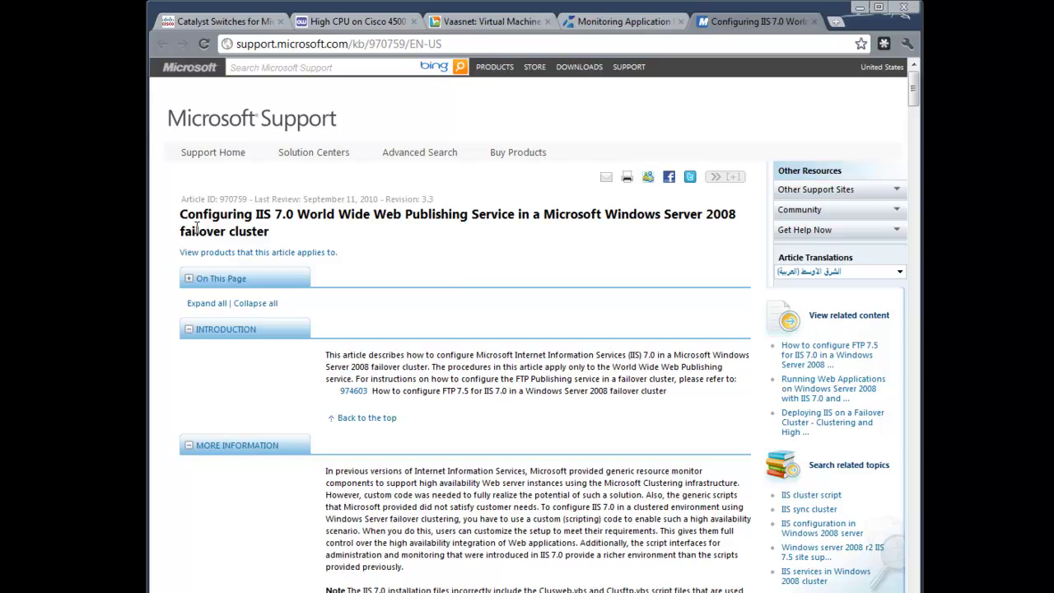
pyautogui.moveTo(186, 232); pyautogui.dragTo(268, 232)
pyautogui.scroll(-3, 544, 279)
pyautogui.scroll(-14, 545, 279)
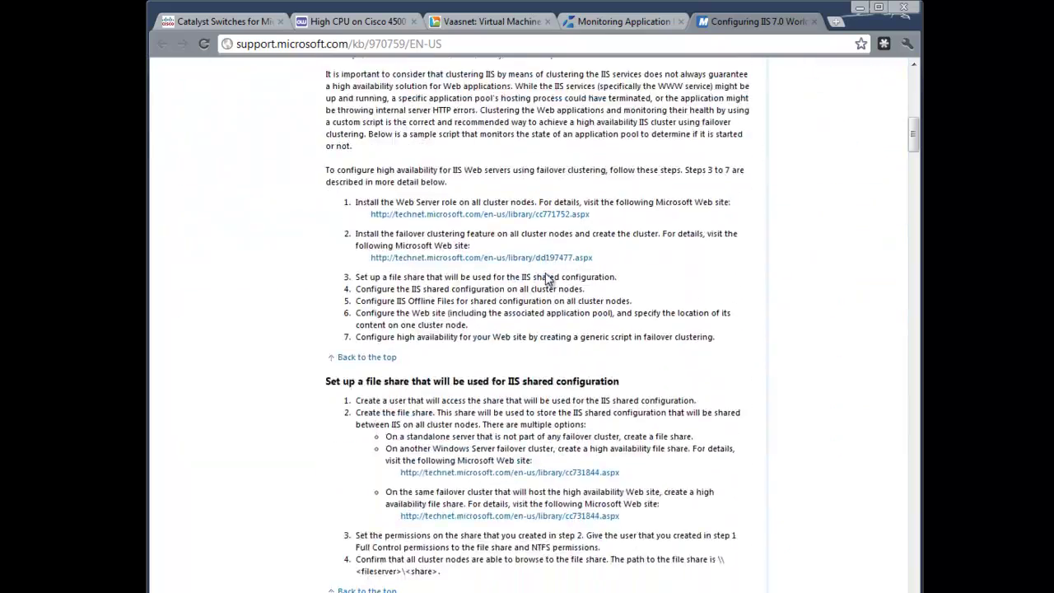
pyautogui.scroll(-12, 547, 278)
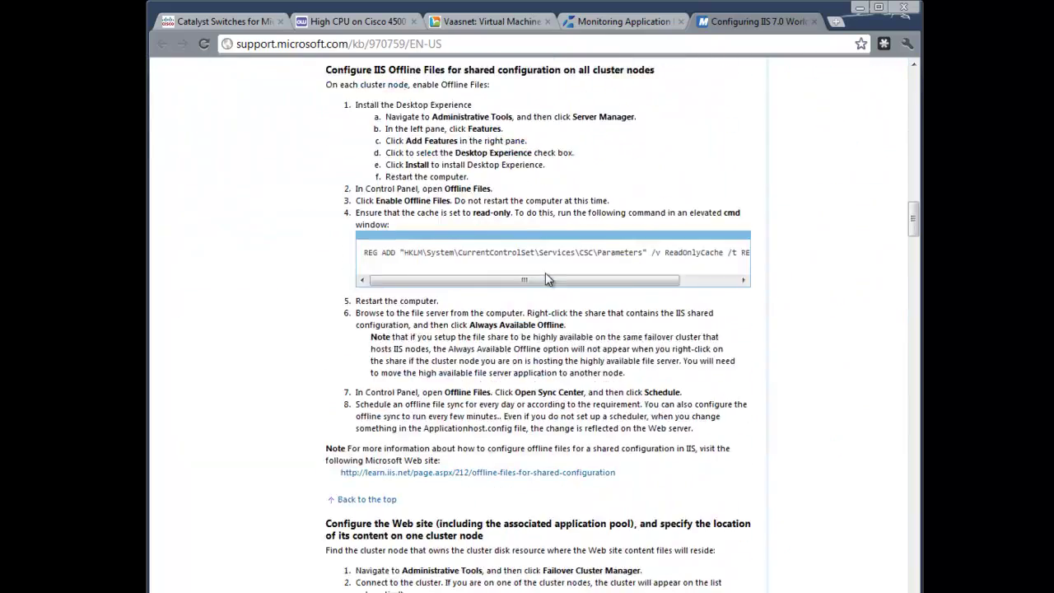
pyautogui.scroll(-5, 546, 278)
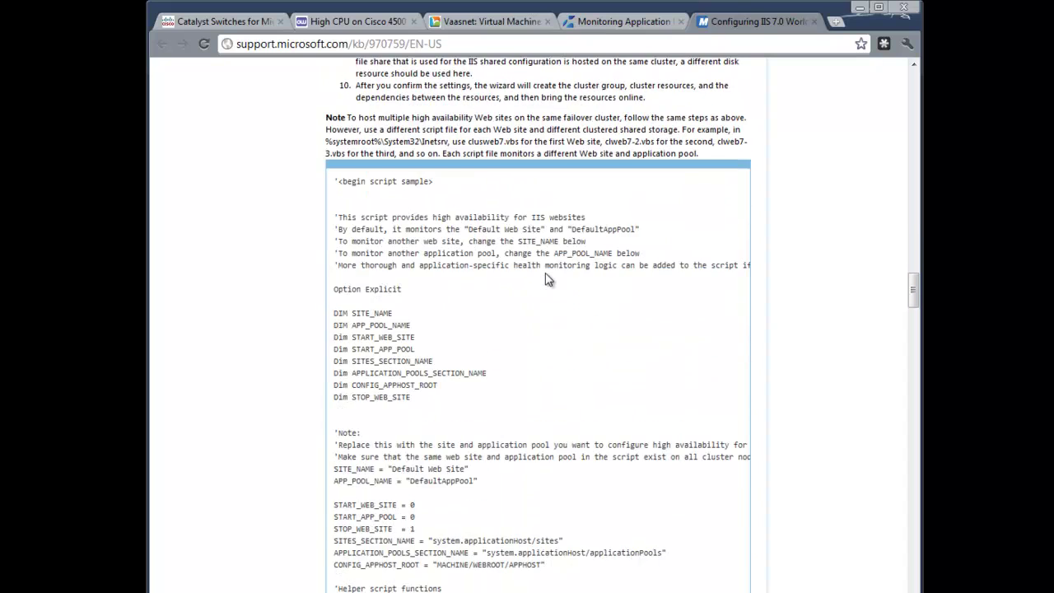
# Review the script sample, then return to the MSDN monitoring page and the NLB Manager window.
pyautogui.moveTo(338, 124); pyautogui.dragTo(461, 132)
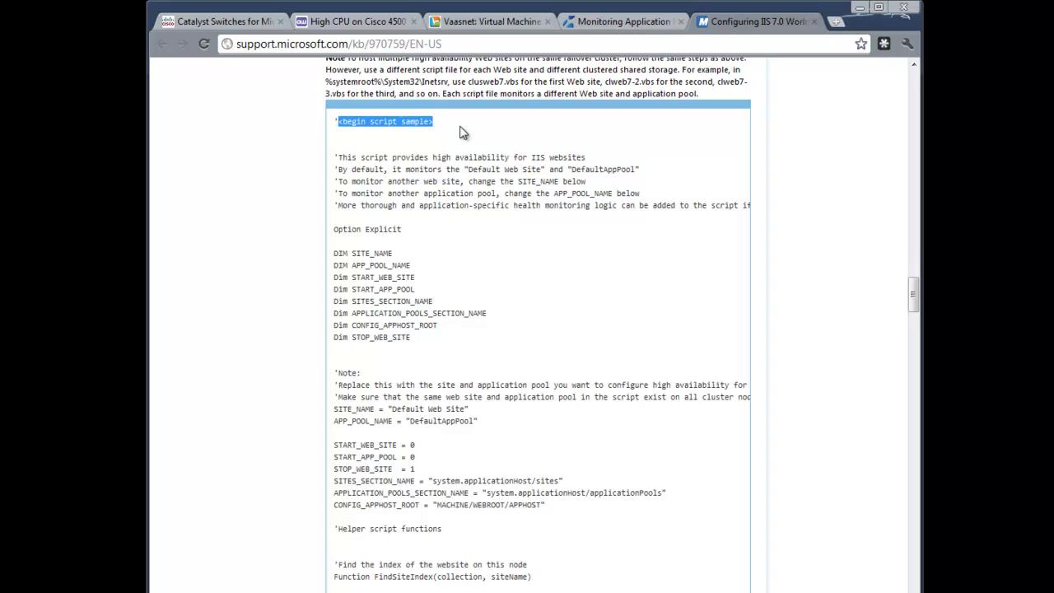
pyautogui.click(461, 134)
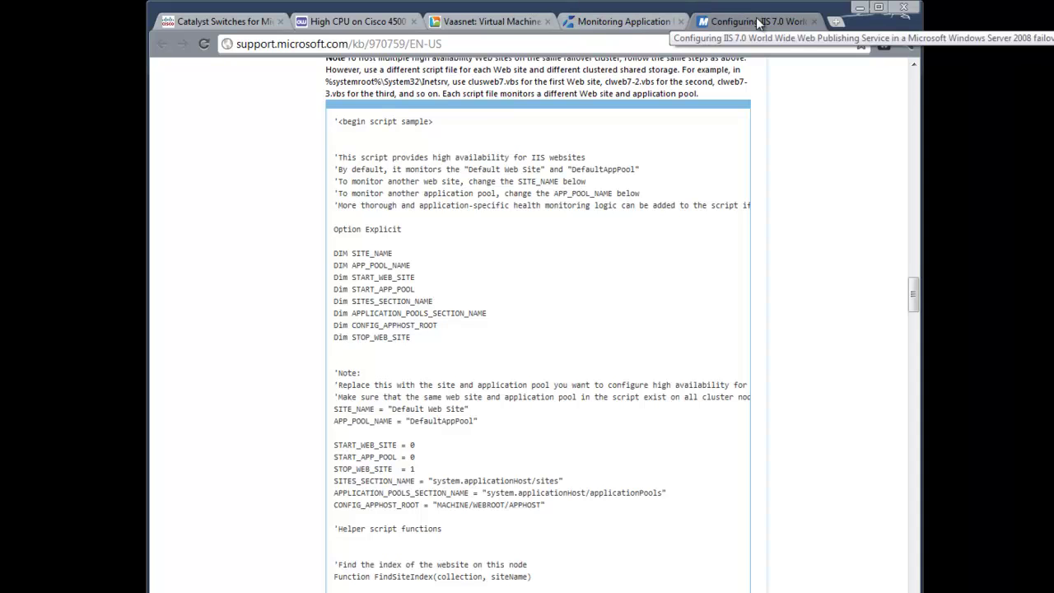
pyautogui.click(636, 20)
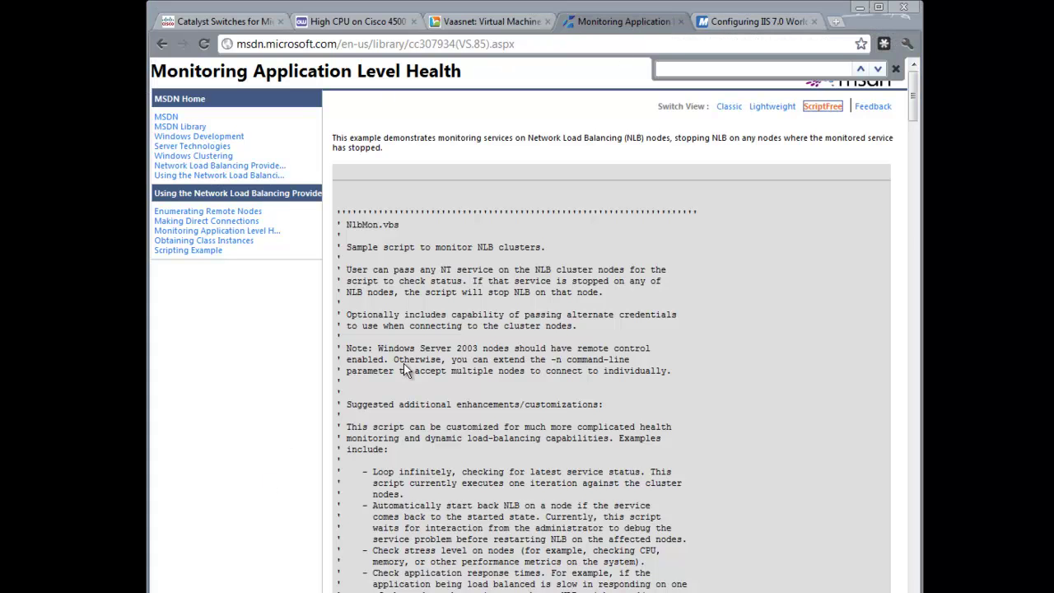
pyautogui.hotkey('alt', 'Tab')
# Close the cluster Properties dialog and bring up the ARR load-balancing notes in Notepad.
pyautogui.click(643, 120)
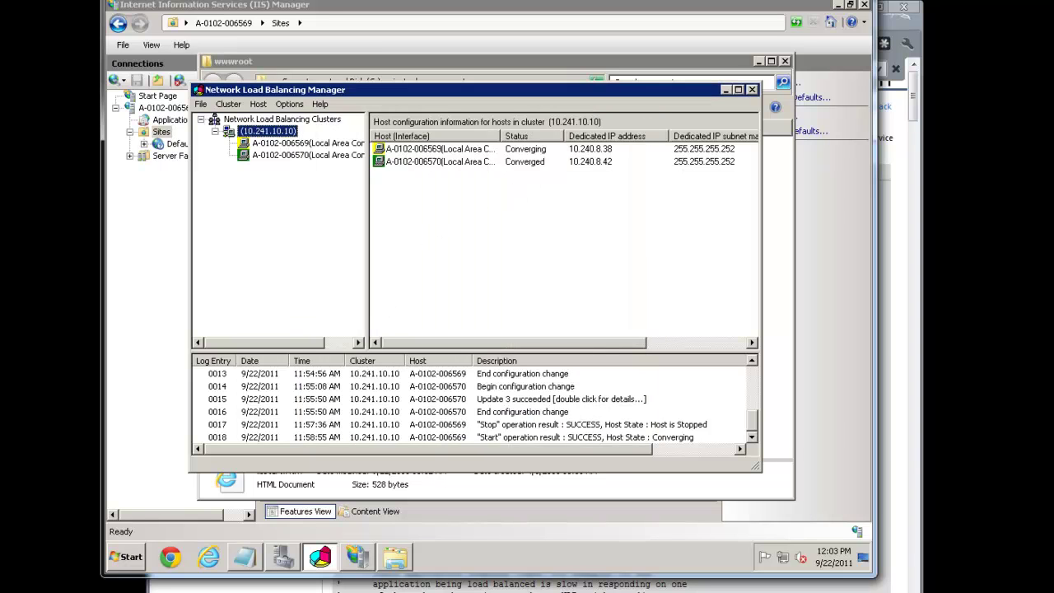
pyautogui.hotkey('alt', 'Tab')
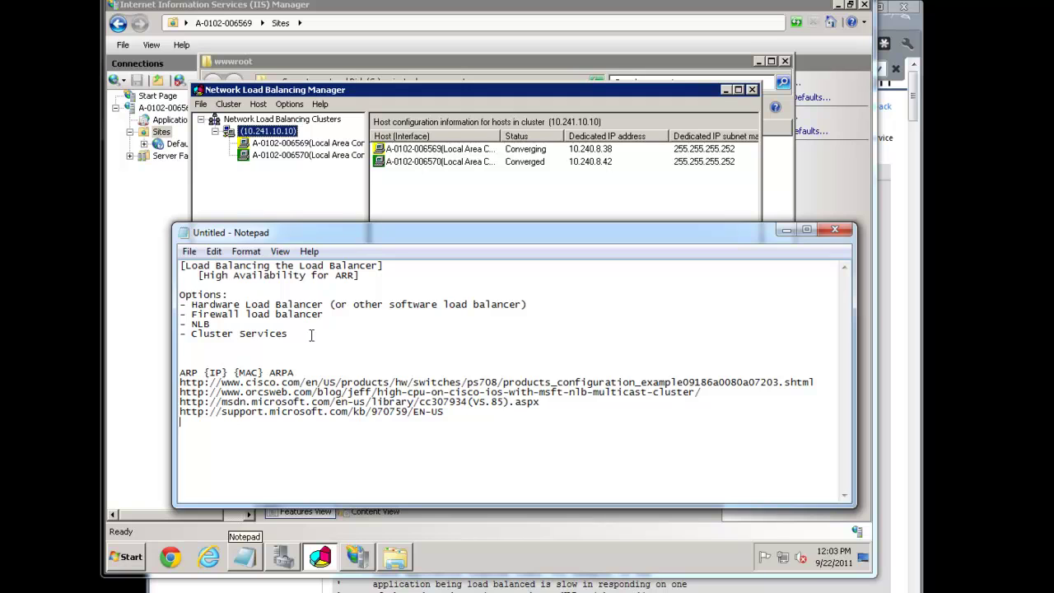
pyautogui.moveTo(242, 326); pyautogui.dragTo(175, 324)
pyautogui.press('Down')
pyautogui.press('Down')
# Move through the Cluster Services and Hardware Load Balancer lines in the notes.
pyautogui.moveTo(288, 333)
pyautogui.mouseDown()
pyautogui.moveTo(252, 333)
pyautogui.moveTo(302, 337)
pyautogui.mouseUp()
pyautogui.moveTo(182, 305); pyautogui.dragTo(330, 305)
pyautogui.click(330, 304)
pyautogui.click(545, 302)
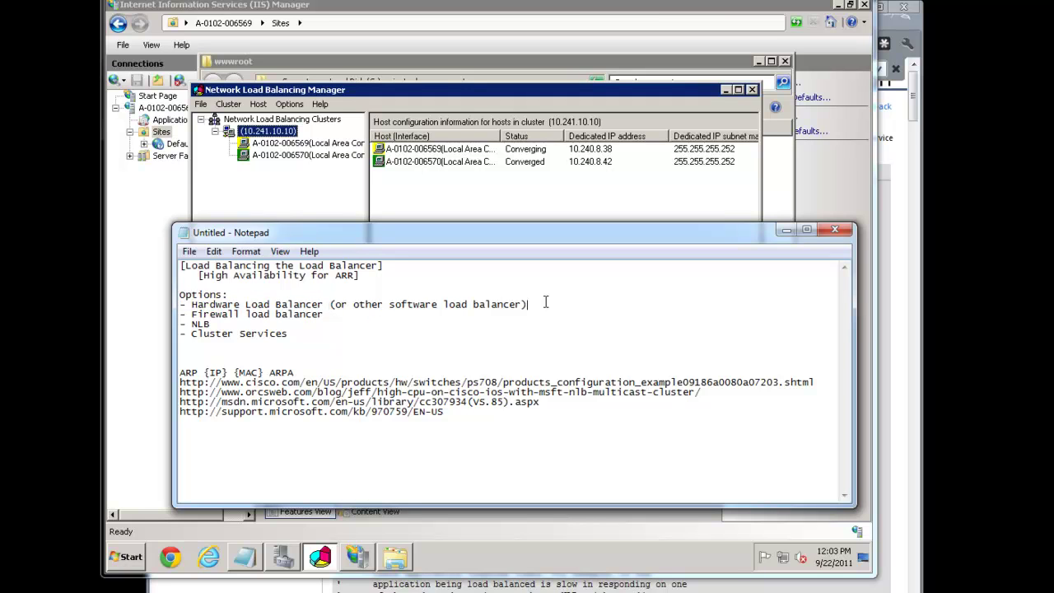